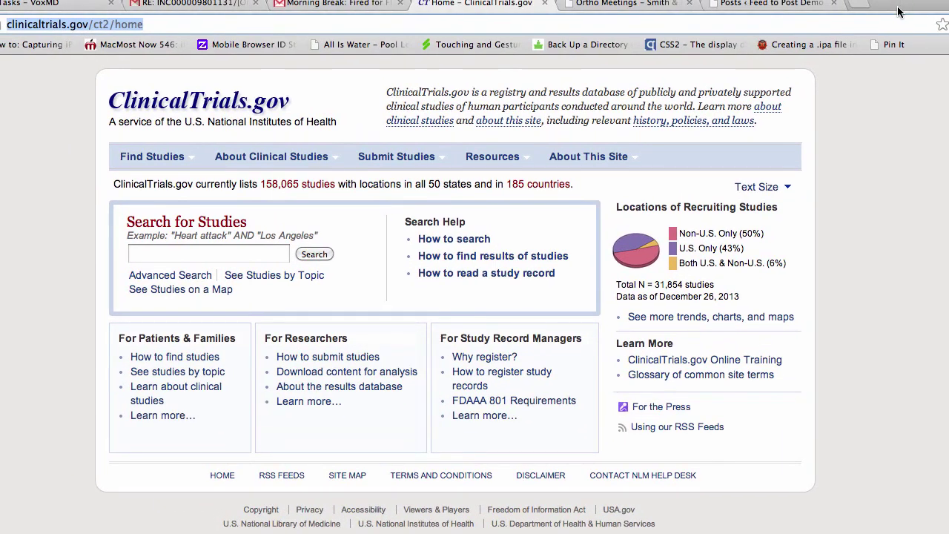
# Search the web for "clinicaltrials.gov rss" and open the ClinicalTrials.gov RSS Feeds page
pyautogui.write('clinicaltria')
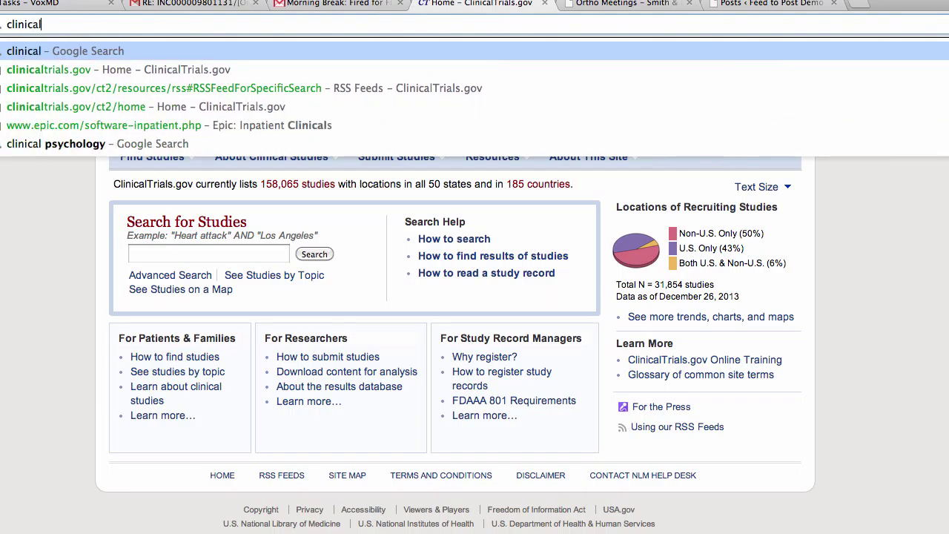
pyautogui.write('ls.gov rs')
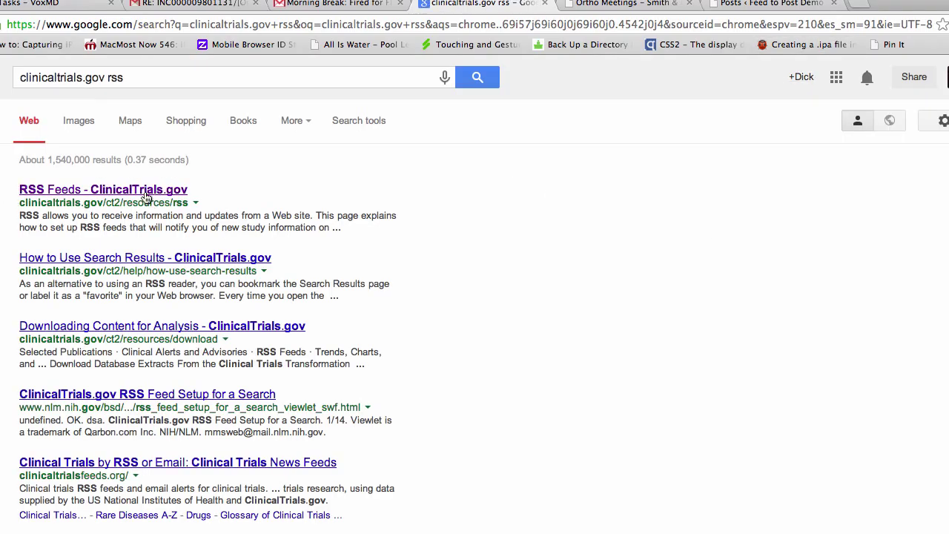
pyautogui.click(145, 192)
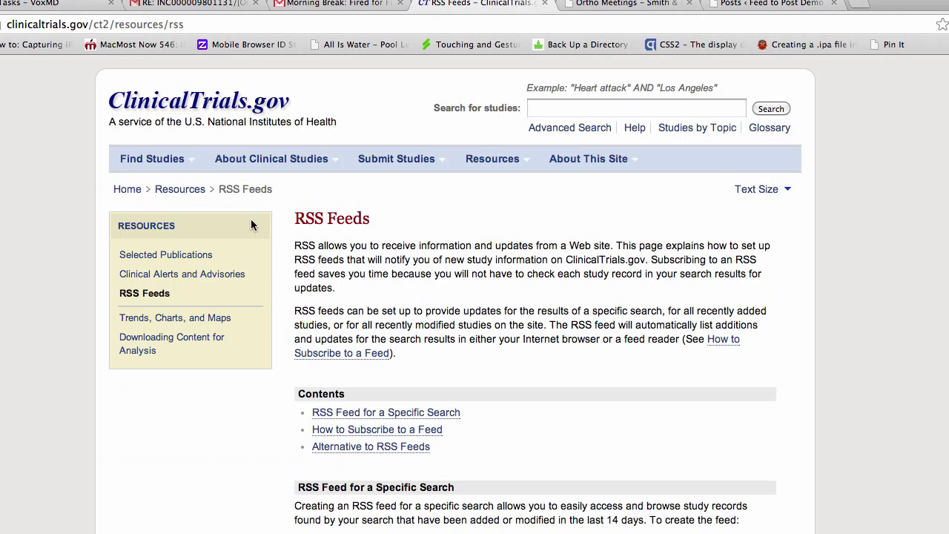
# Go to the section on creating an RSS feed for a specific search and read its instructions
pyautogui.scroll(-5, 350, 228)
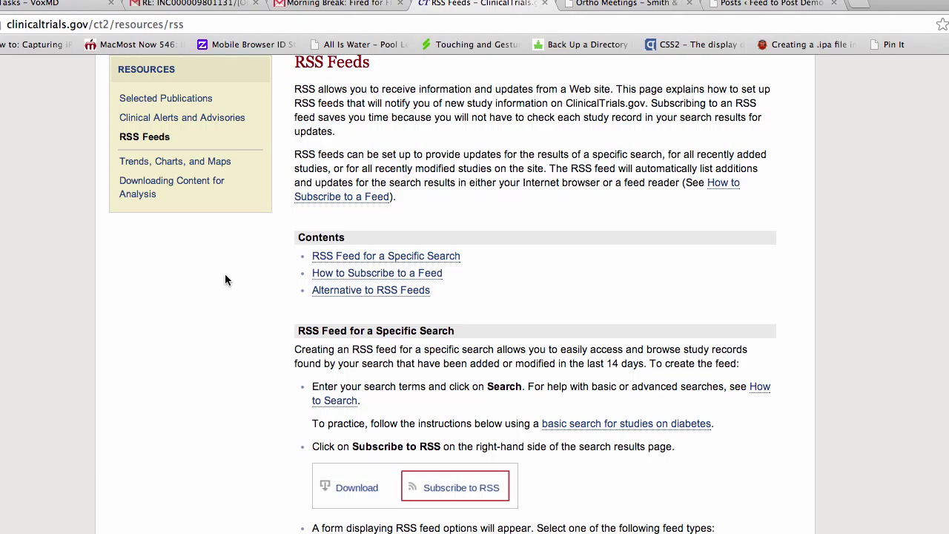
pyautogui.click(389, 256)
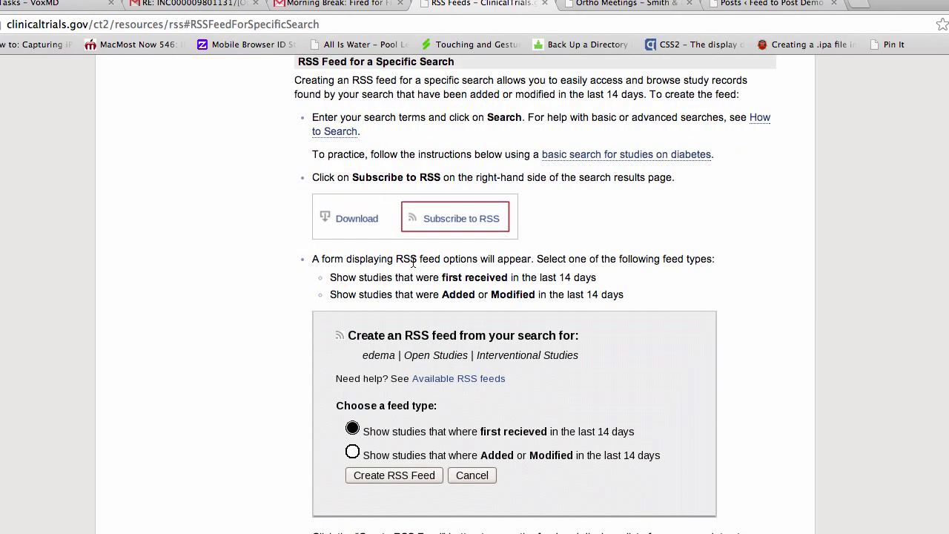
pyautogui.tripleClick(350, 86)
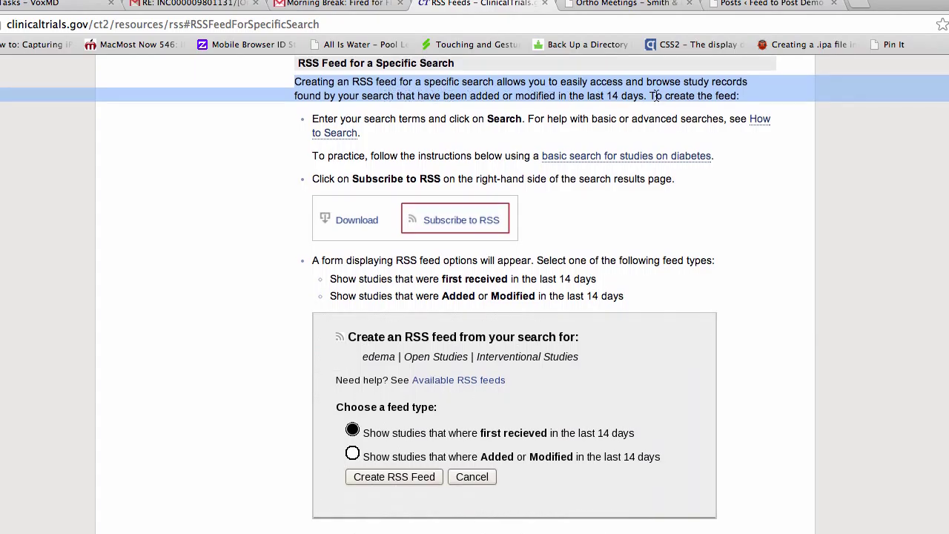
pyautogui.scroll(1, 656, 96)
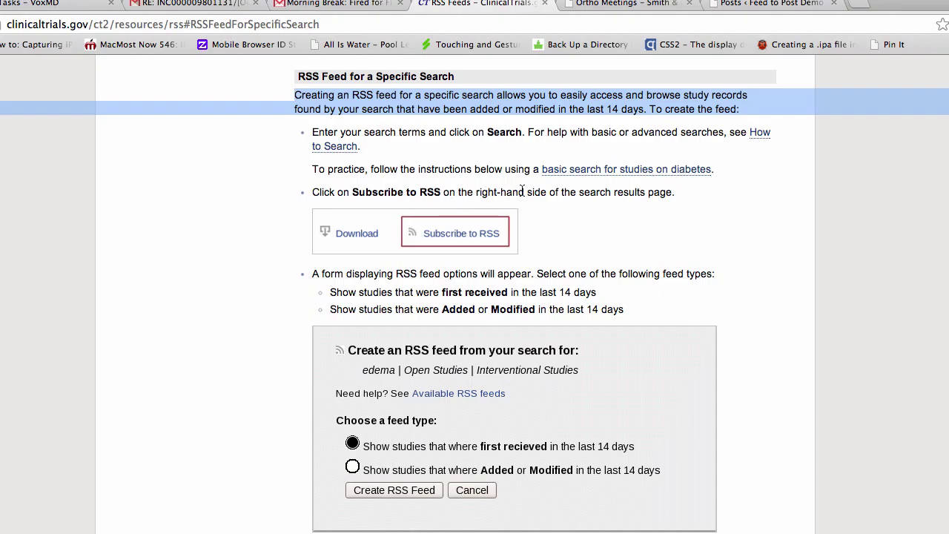
# Search ClinicalTrials.gov for studies matching "spine surgery" AND "New York", with both phrases in quotation marks
pyautogui.scroll(10, 522, 189)
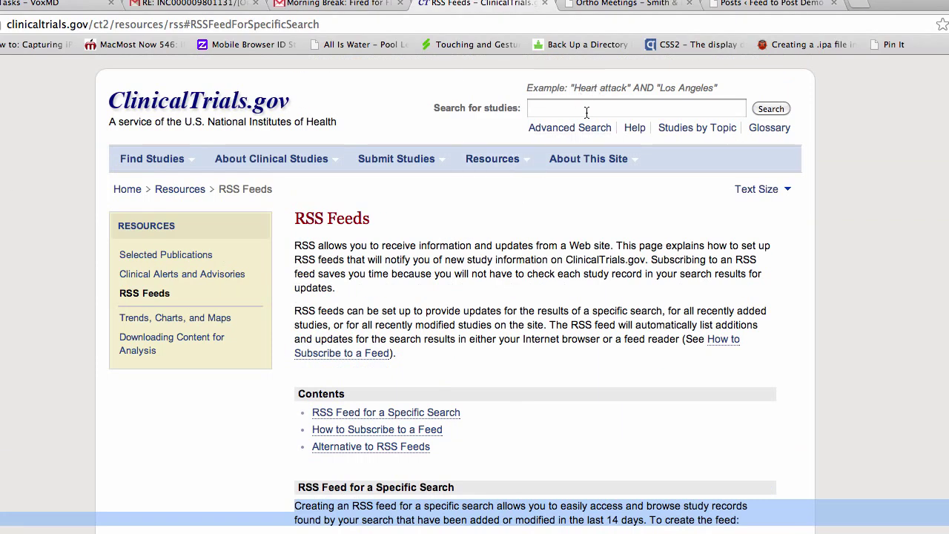
pyautogui.click(594, 110)
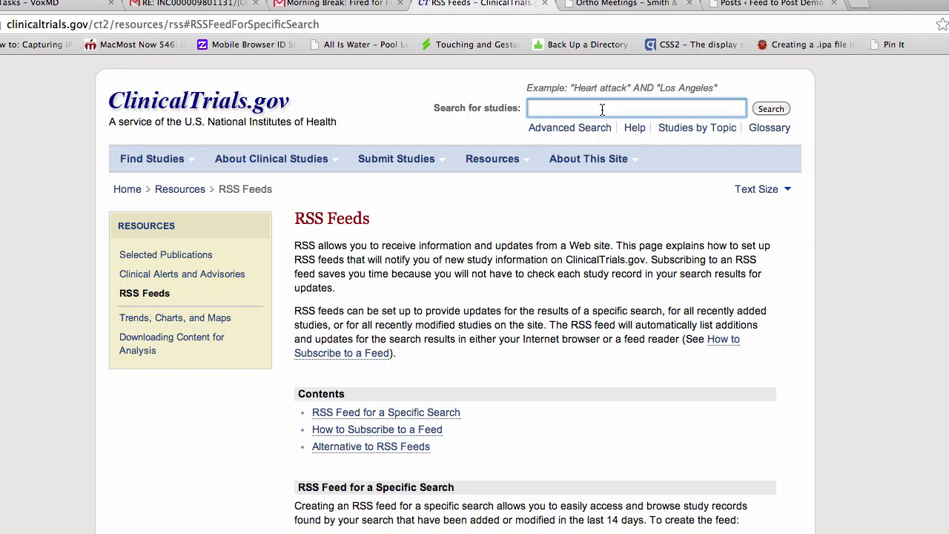
pyautogui.write('spine surgery AND d')
pyautogui.press('BackSpace')
pyautogui.write('NNew')
pyautogui.press('BackSpace')
pyautogui.press('BackSpace')
pyautogui.write('ww')
pyautogui.press('BackSpace')
pyautogui.write('York')
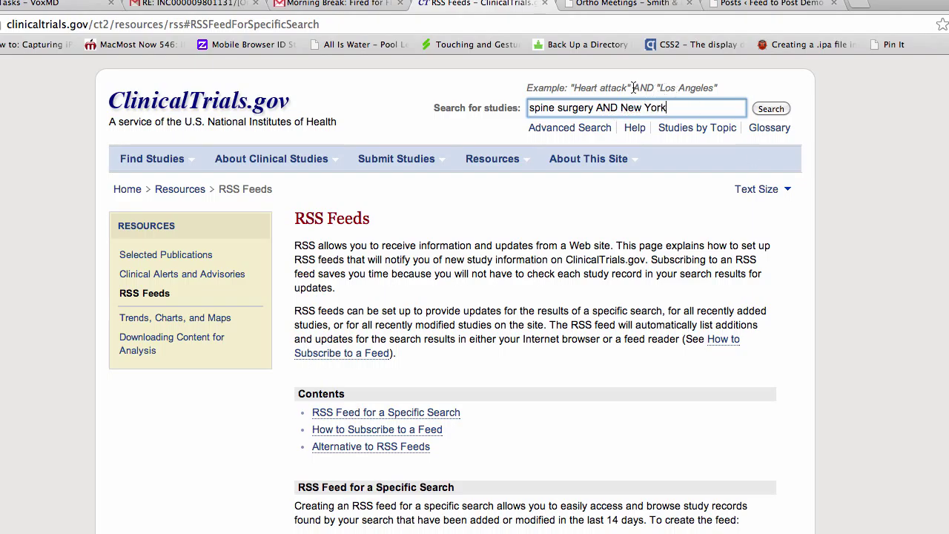
pyautogui.press('super+Left')
pyautogui.write('"')
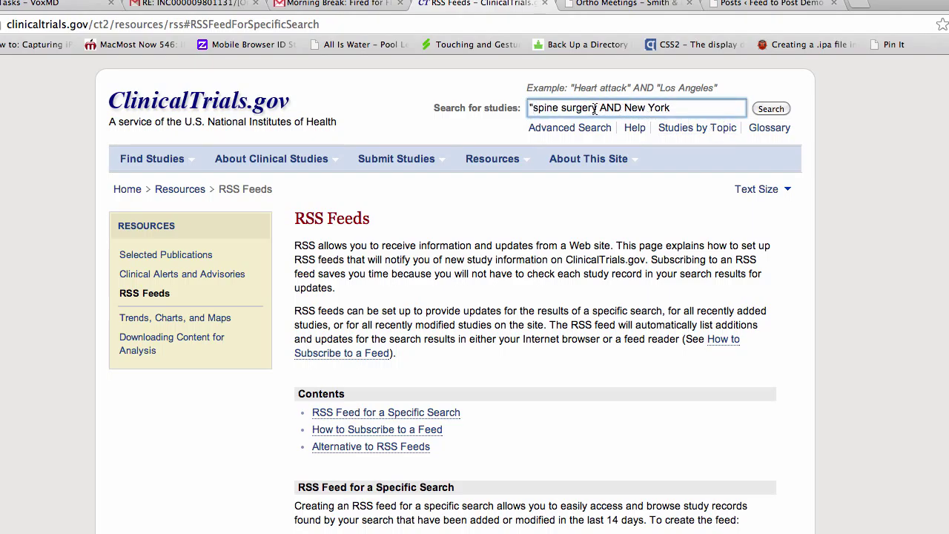
pyautogui.write('"')
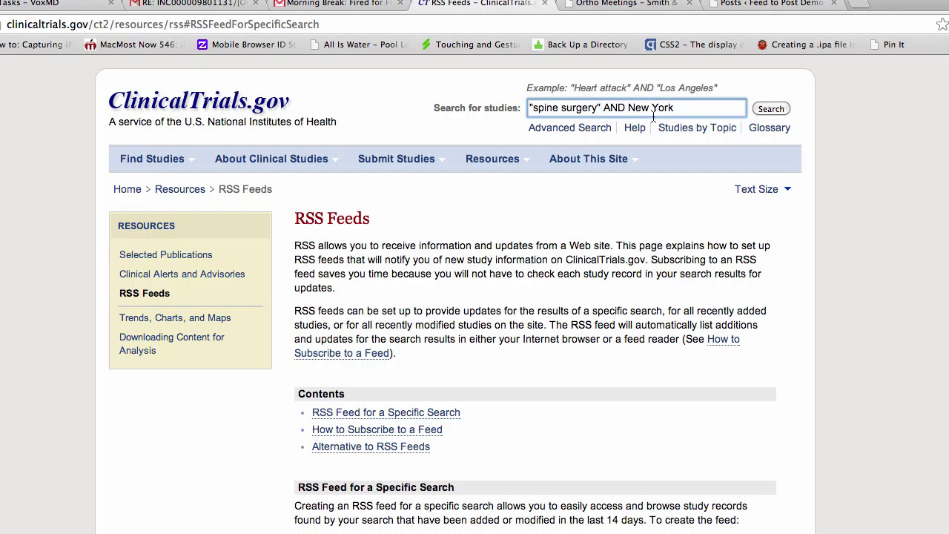
pyautogui.write('"')
pyautogui.click(773, 108)
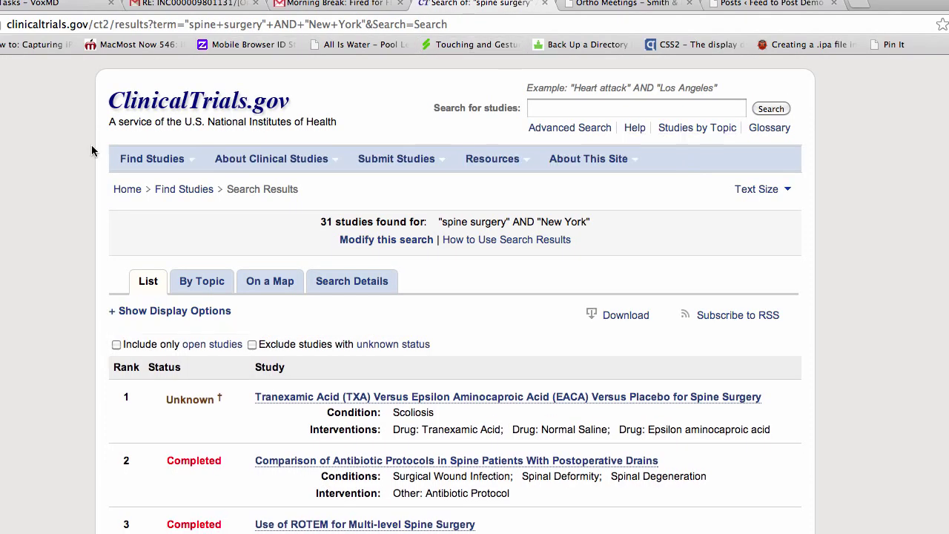
# Create an RSS feed from the New York spine surgery search for studies added or modified in the last 14 days
pyautogui.scroll(-5, 68, 215)
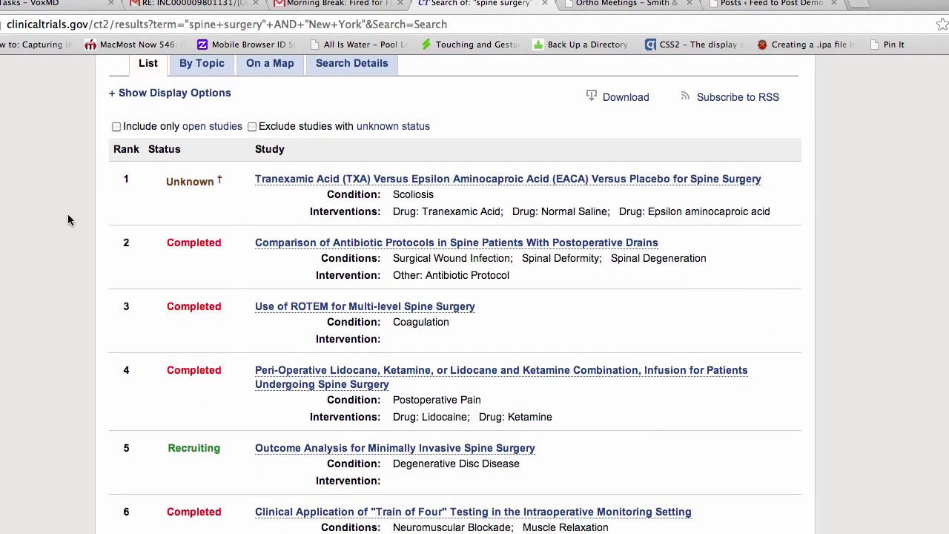
pyautogui.scroll(-2, 67, 220)
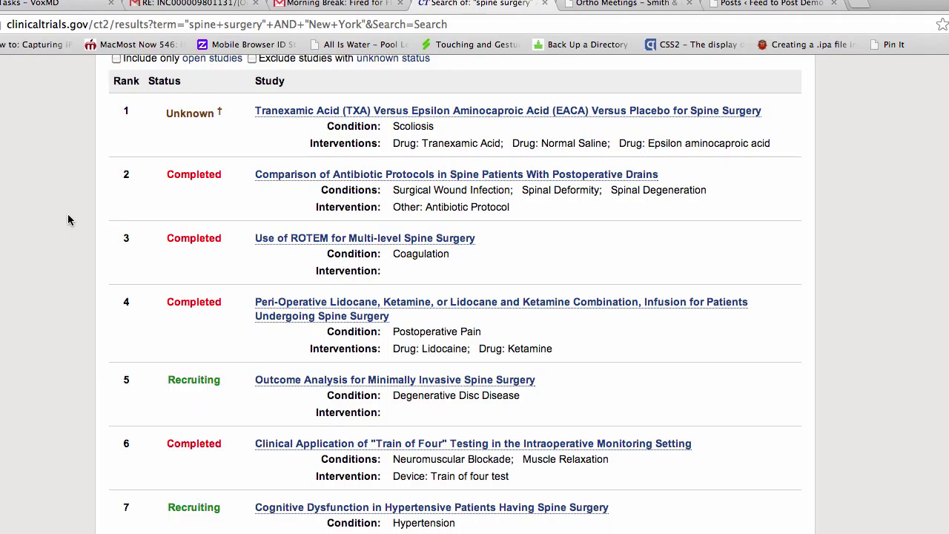
pyautogui.scroll(-8, 68, 220)
pyautogui.scroll(15, 68, 219)
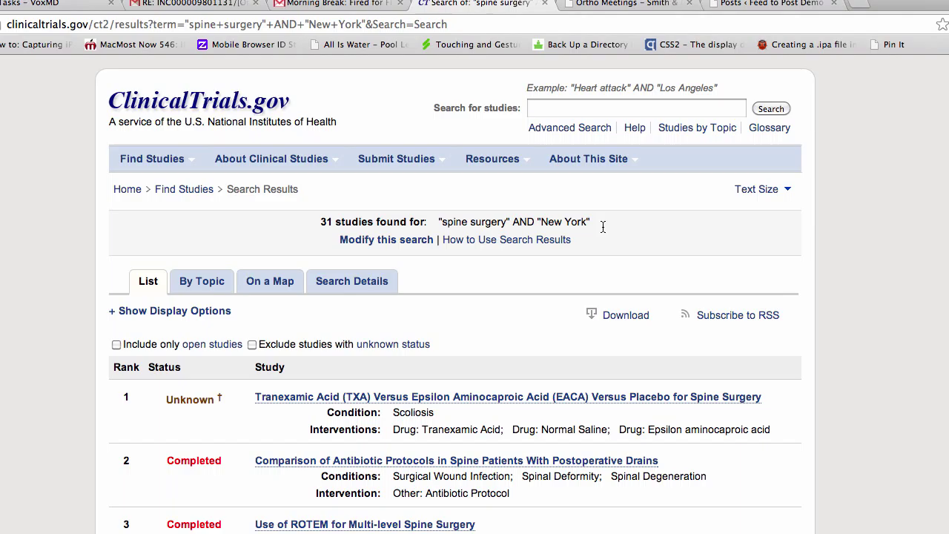
pyautogui.click(747, 318)
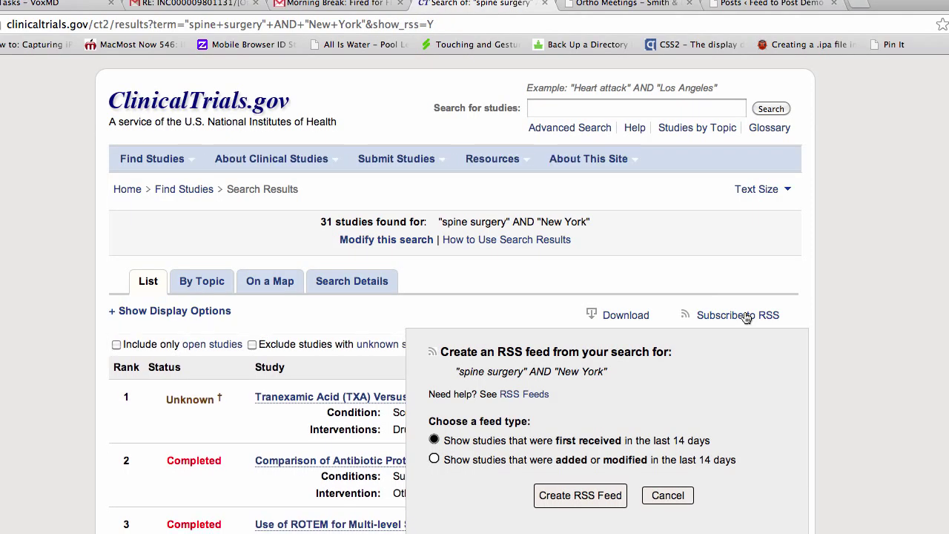
pyautogui.scroll(-4, 876, 308)
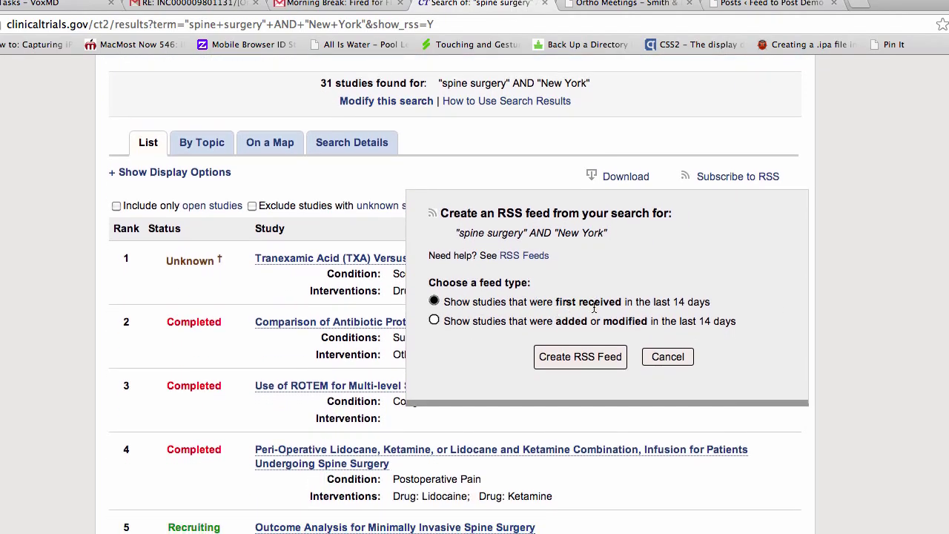
pyautogui.click(434, 320)
pyautogui.click(568, 493)
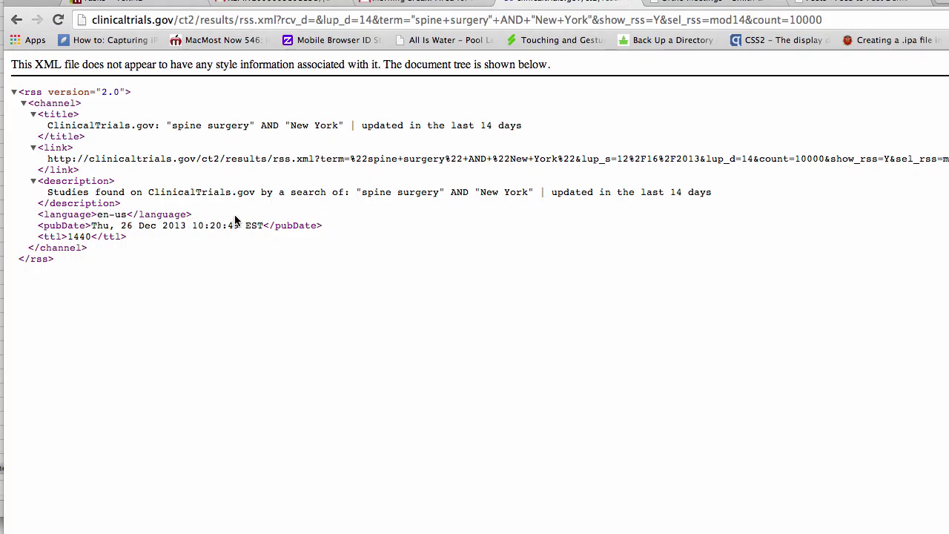
# Return to the feed options and create the RSS feed for studies first received in the last 14 days instead
pyautogui.click(16, 22)
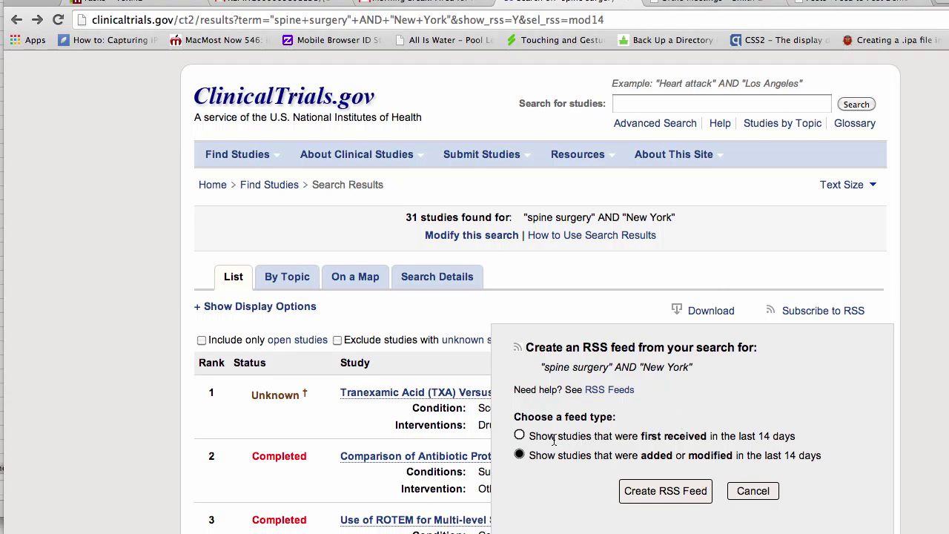
pyautogui.click(520, 435)
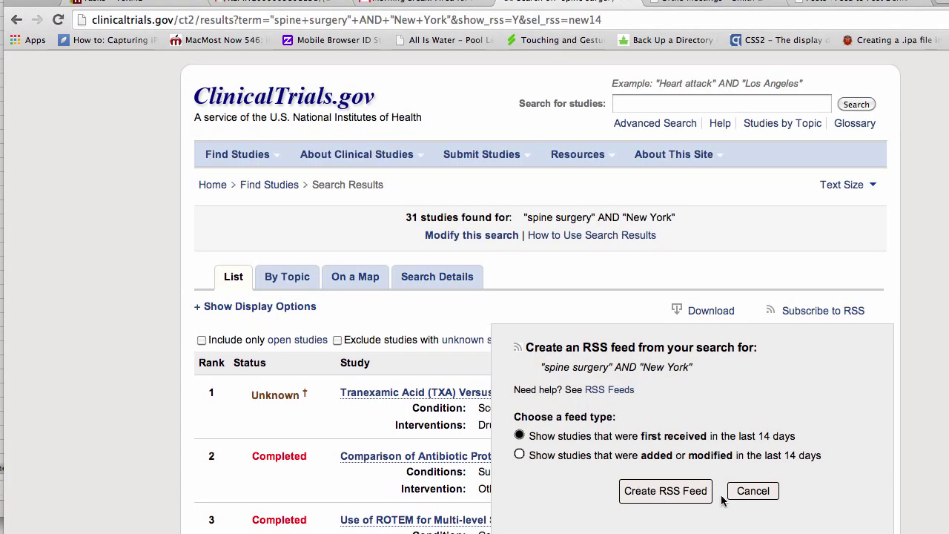
pyautogui.click(678, 495)
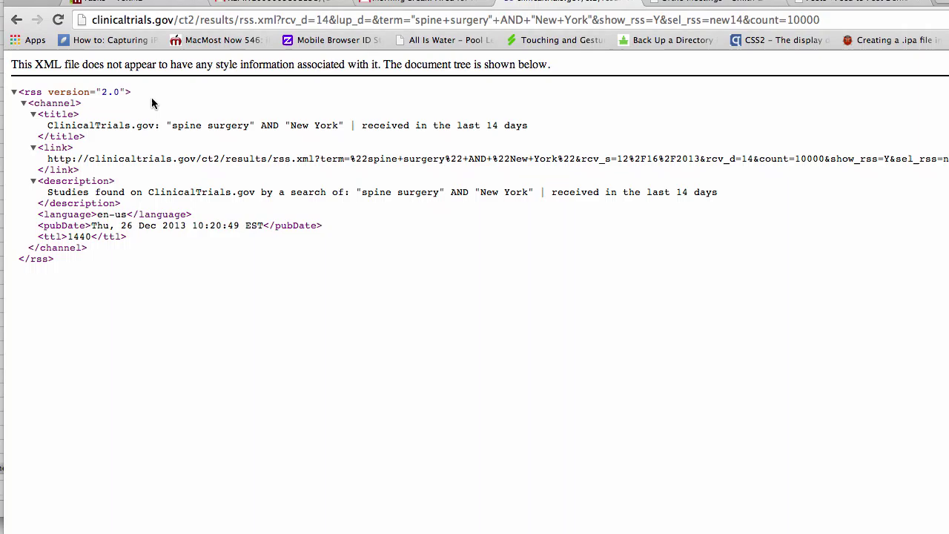
# Return to the search results and run a broader study search for spine surgery, without a location
pyautogui.click(16, 19)
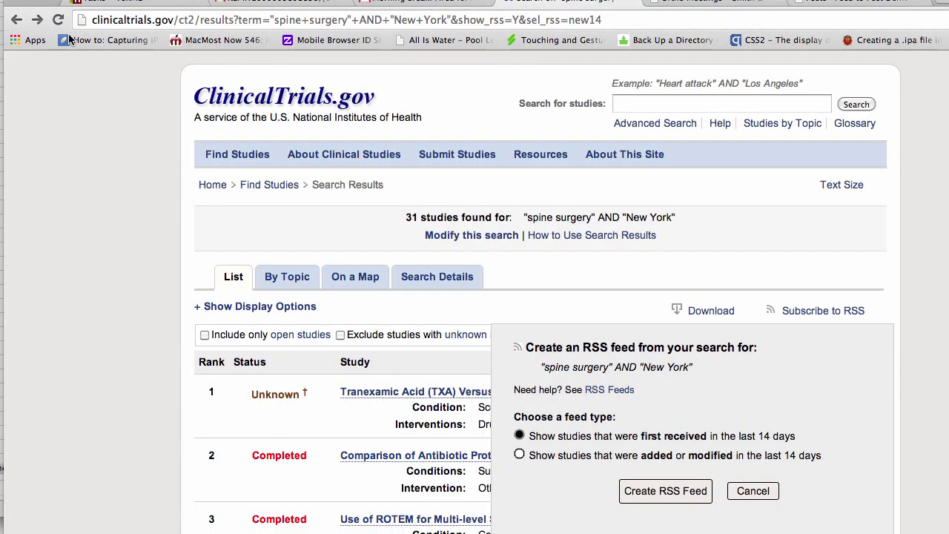
pyautogui.click(705, 104)
pyautogui.write('sp')
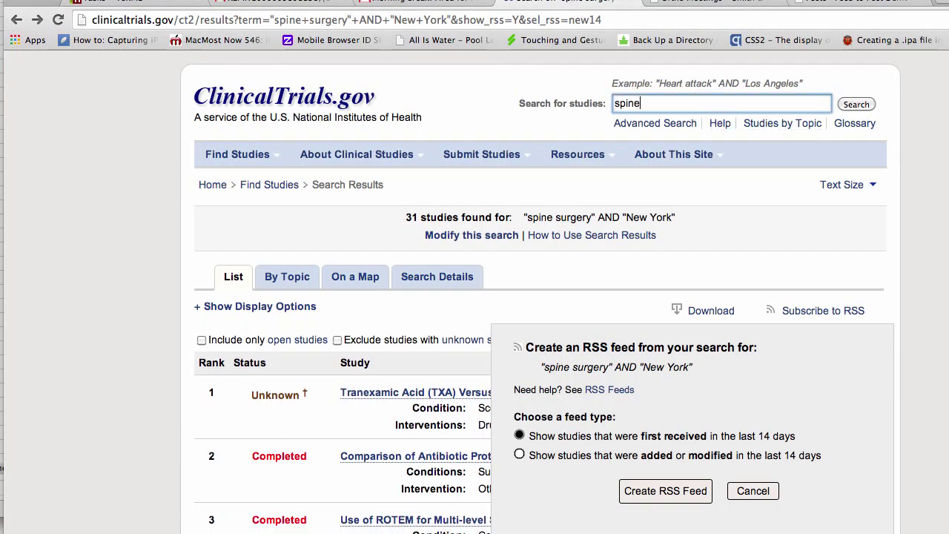
pyautogui.write('ine surgery')
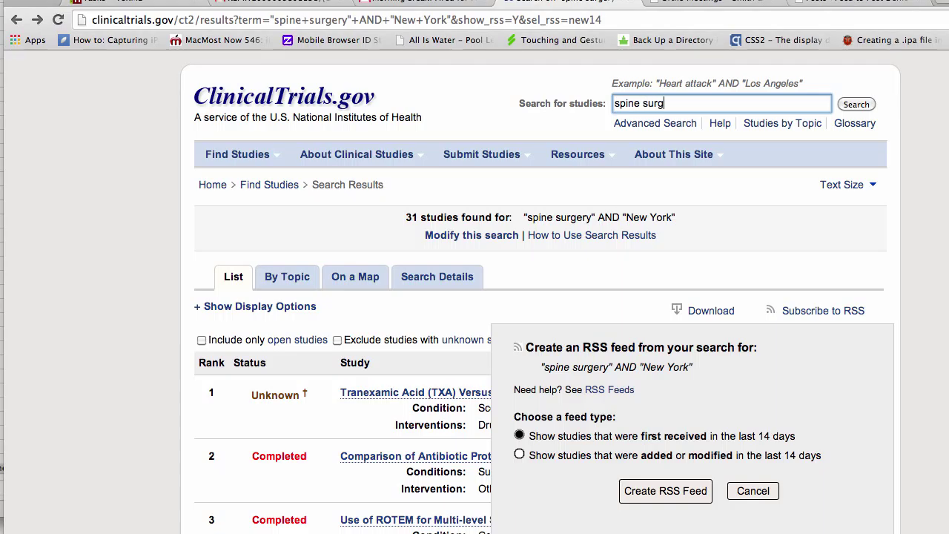
pyautogui.click(856, 104)
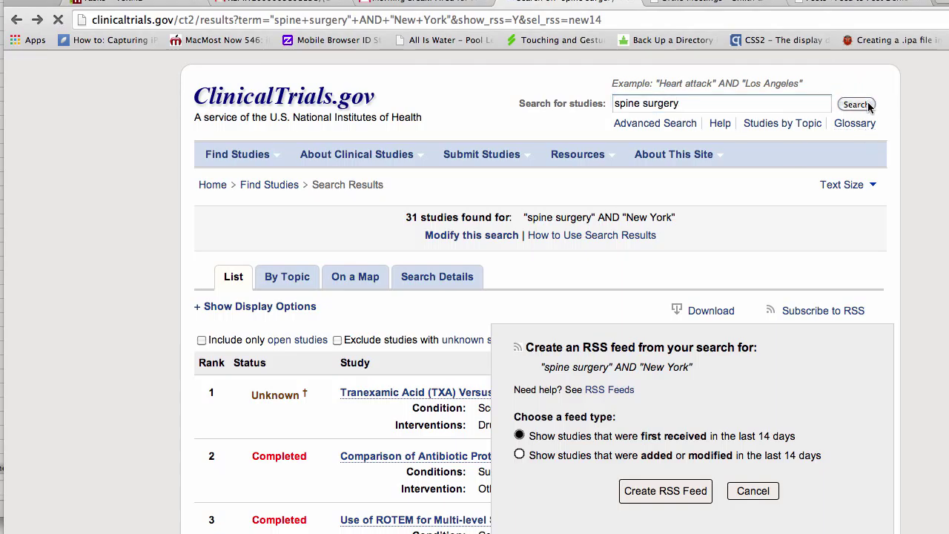
# Create an RSS feed from the spine surgery search for studies added or modified in the last 14 days
pyautogui.scroll(-2, 786, 318)
pyautogui.scroll(-10, 798, 311)
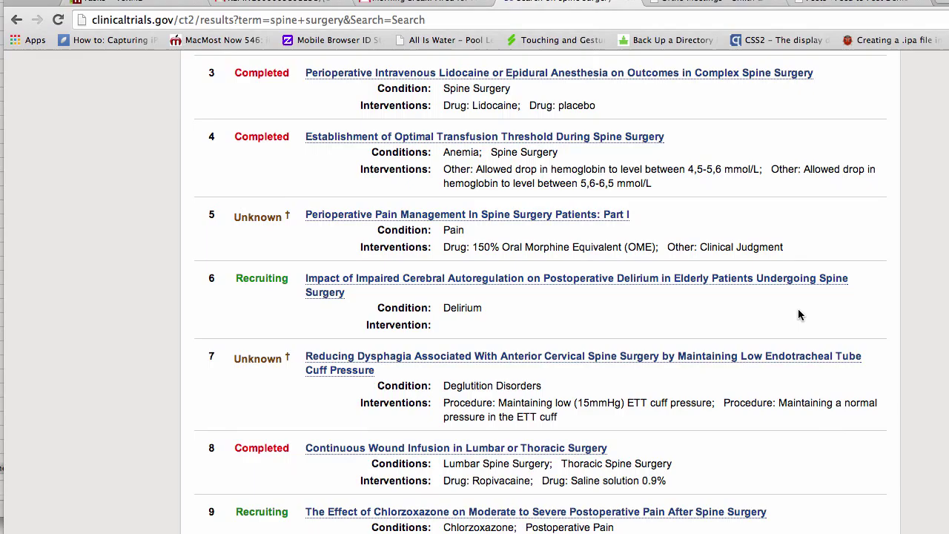
pyautogui.scroll(10, 798, 312)
pyautogui.click(852, 314)
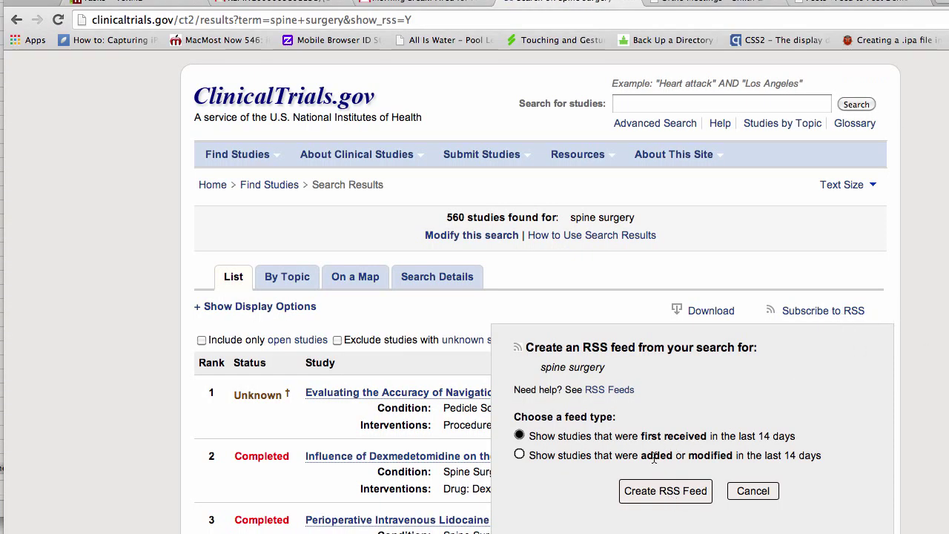
pyautogui.click(520, 455)
pyautogui.click(665, 489)
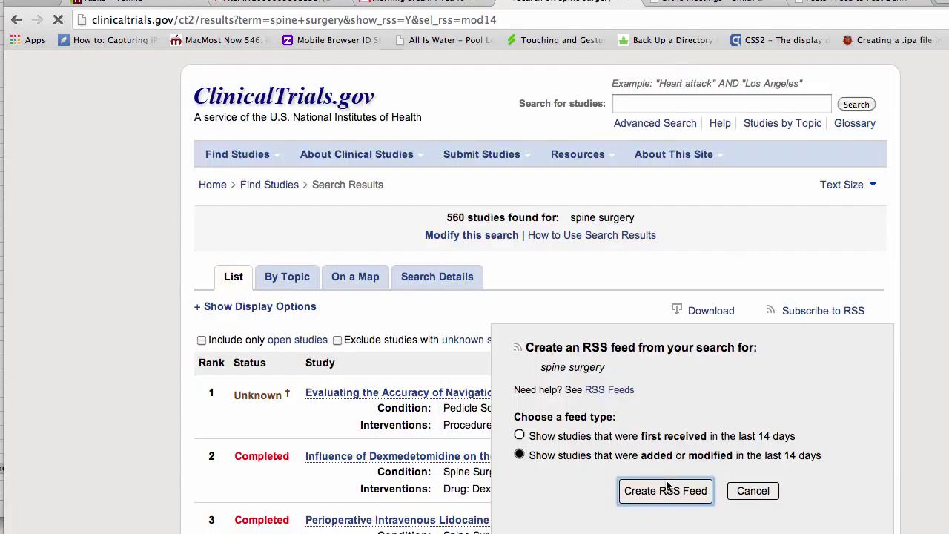
# Set the lup_d parameter in the feed's URL to 30 and load the edited address
pyautogui.scroll(-5, 669, 356)
pyautogui.scroll(-1, 669, 356)
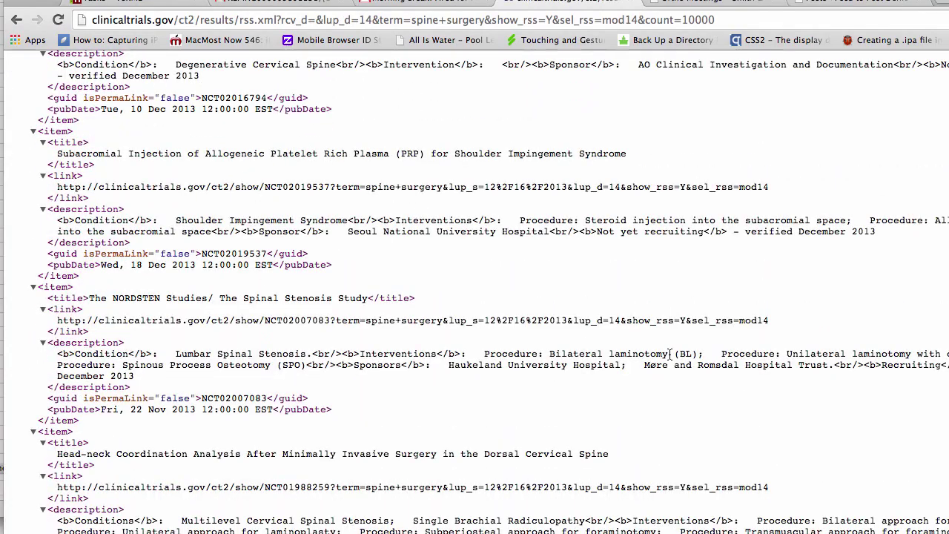
pyautogui.scroll(15, 669, 357)
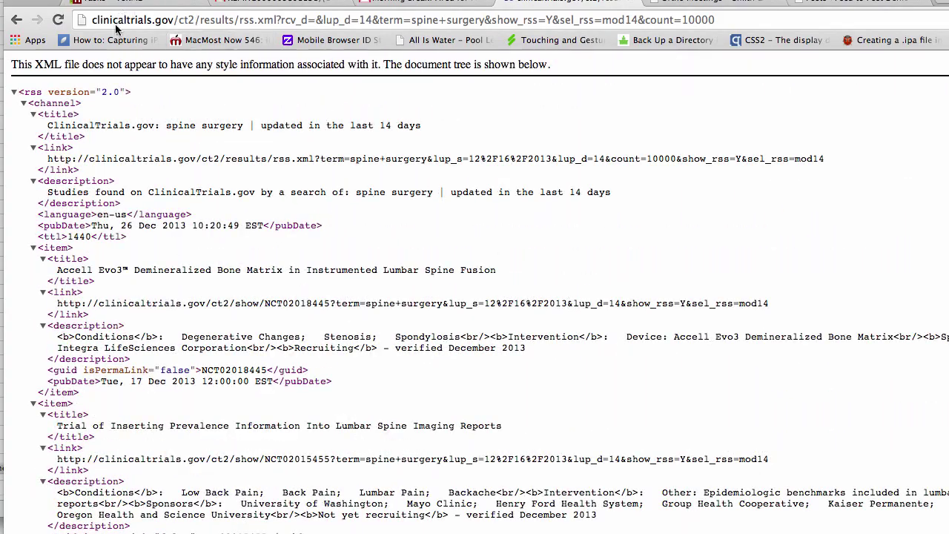
pyautogui.moveTo(714, 20); pyautogui.dragTo(89, 20)
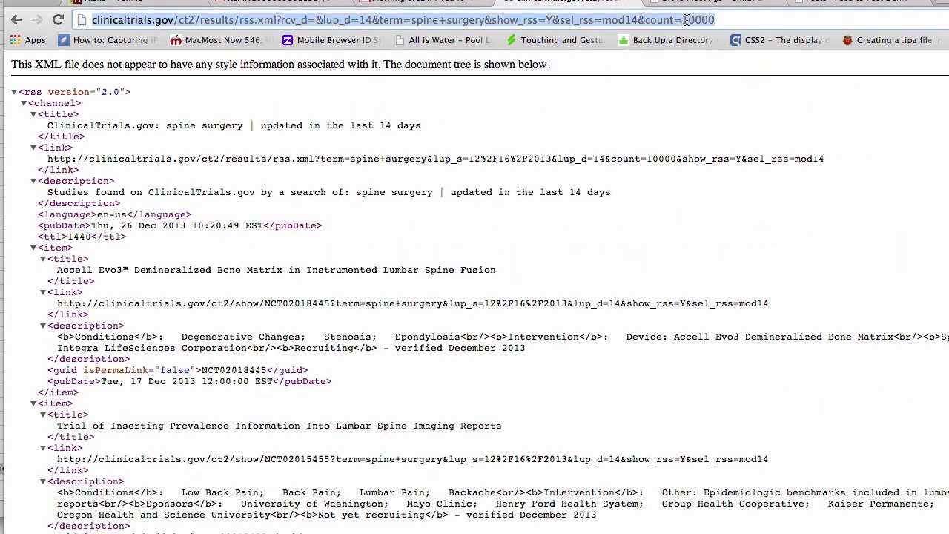
pyautogui.click(369, 23)
pyautogui.press('BackSpace')
pyautogui.press('BackSpace')
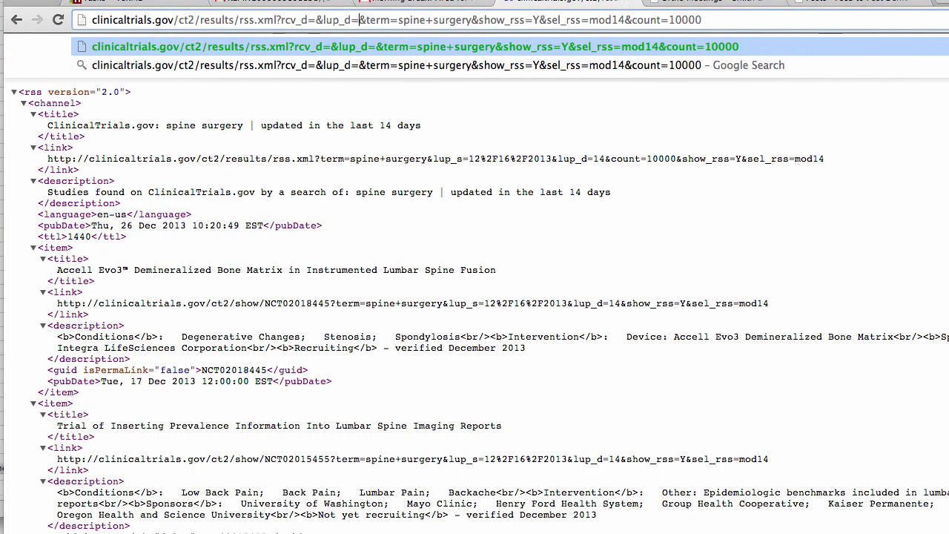
pyautogui.write('30')
pyautogui.click(809, 19)
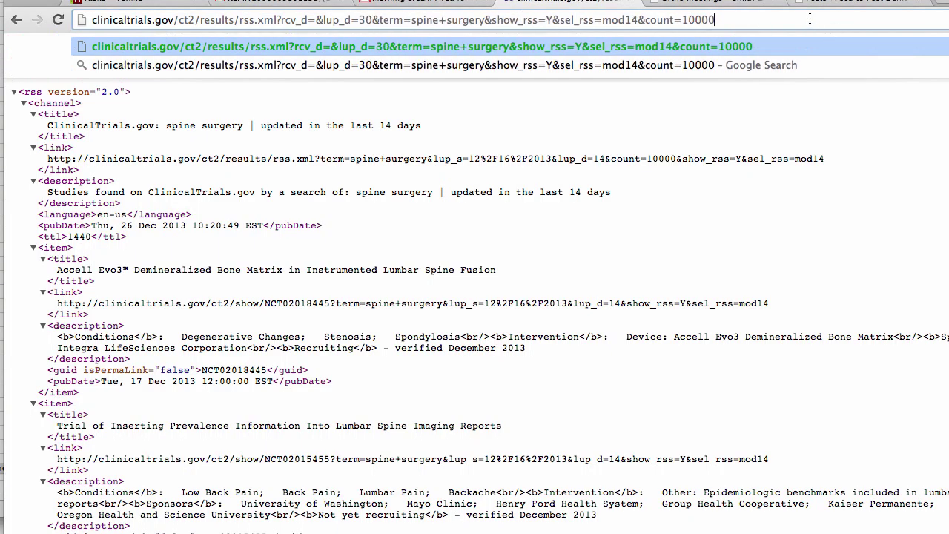
pyautogui.press('Return')
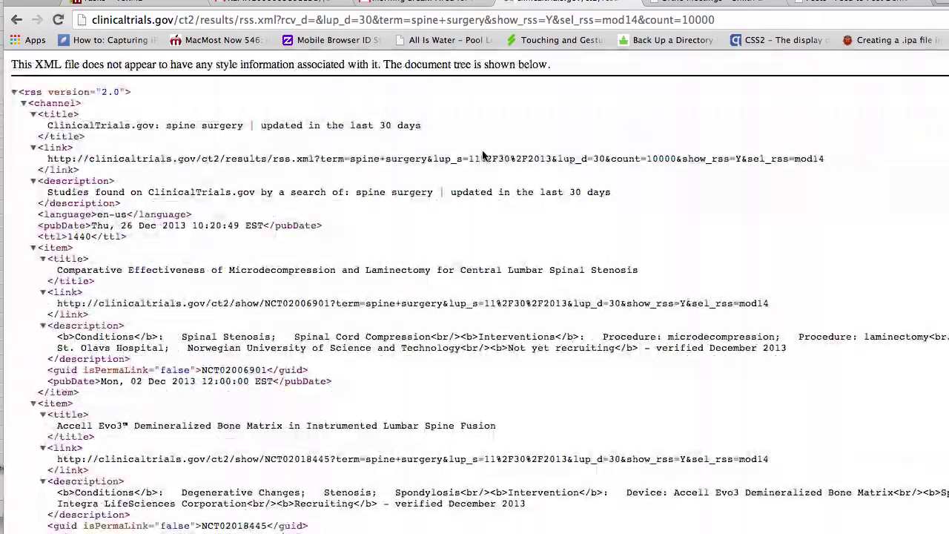
# Look through the entries of the 30-day spine surgery feed and copy the feed's full URL
pyautogui.scroll(-10, 482, 155)
pyautogui.scroll(-15, 482, 156)
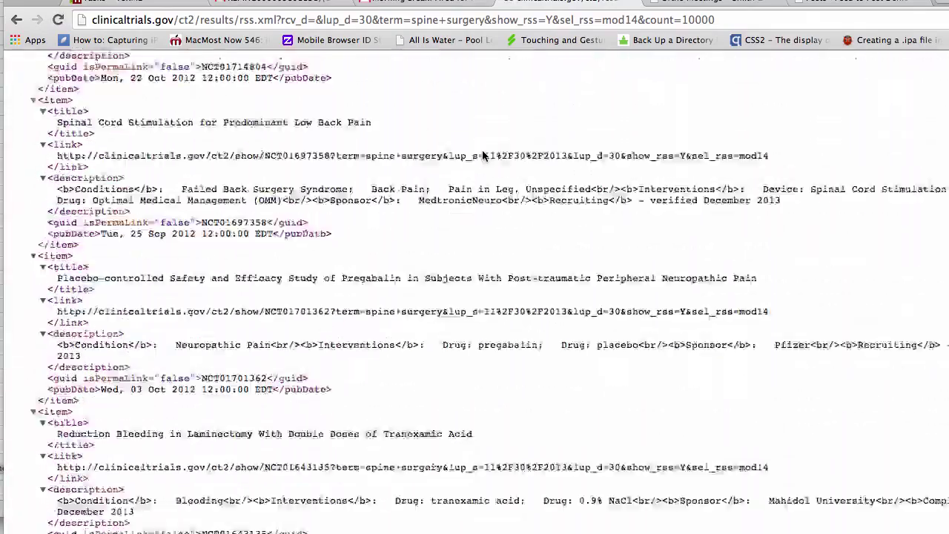
pyautogui.scroll(20, 482, 154)
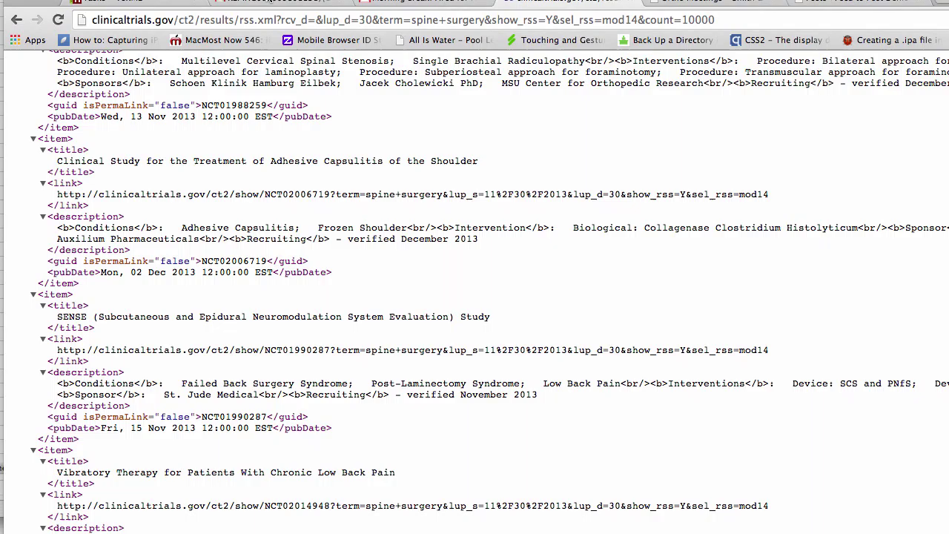
pyautogui.click(288, 26)
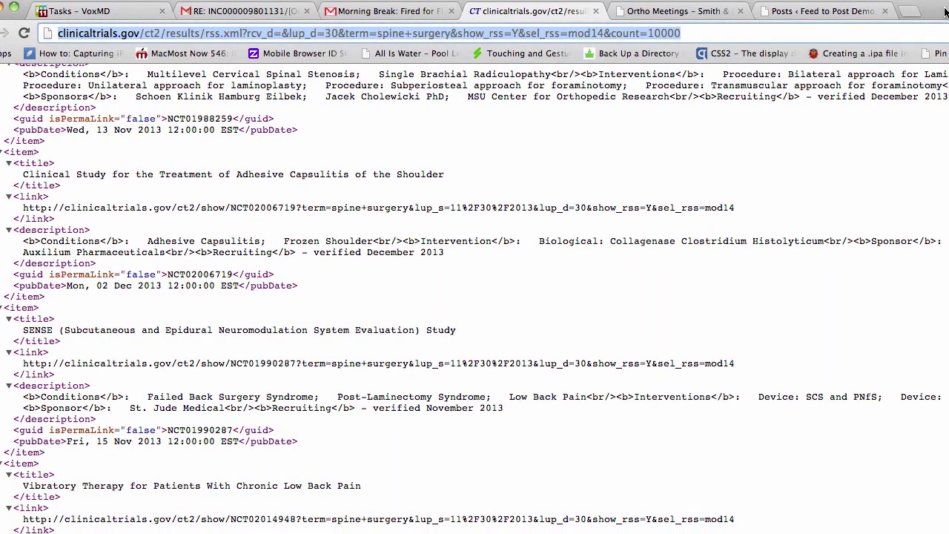
# Switch to the WordPress demo site and start a new RSS Aggregator feed source named "Clinical Trials dot gov"
pyautogui.click(825, 16)
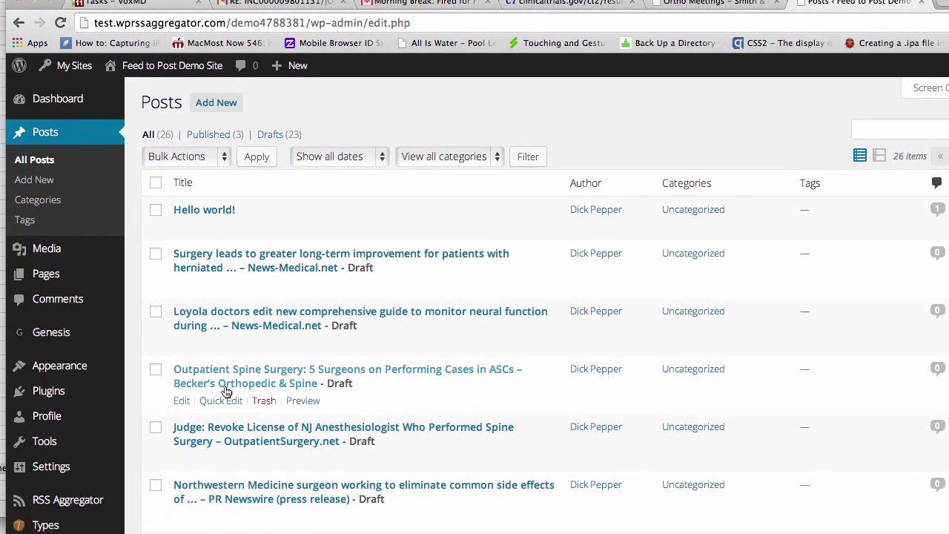
pyautogui.moveTo(349, 303)
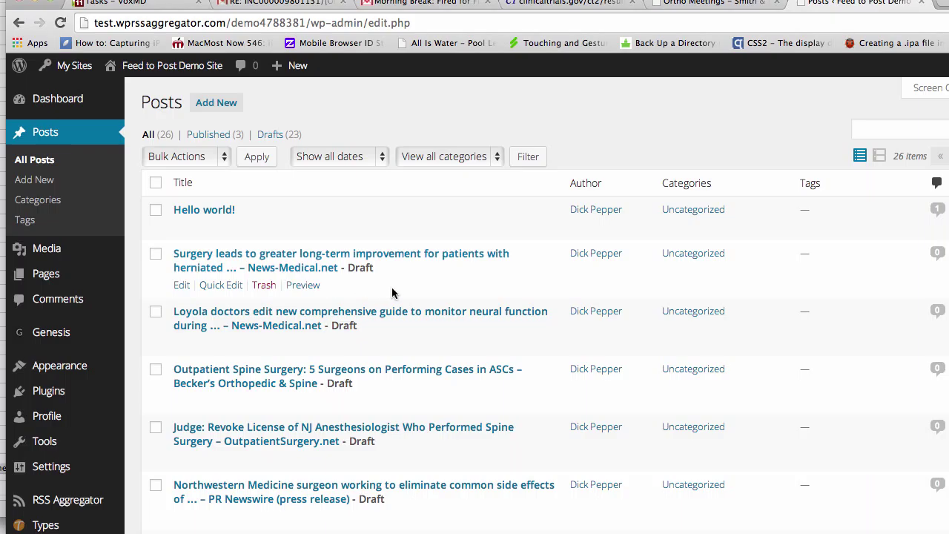
pyautogui.scroll(-5, 391, 292)
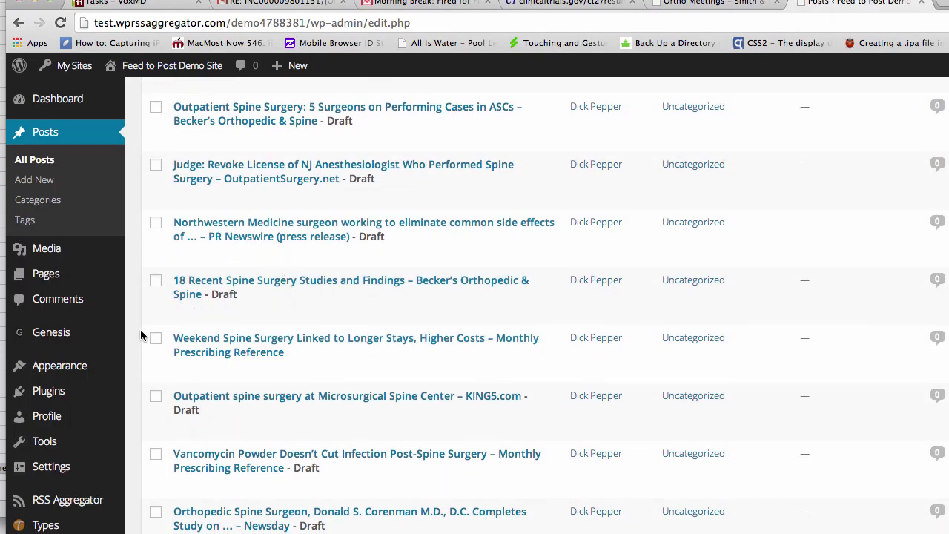
pyautogui.scroll(-4, 59, 257)
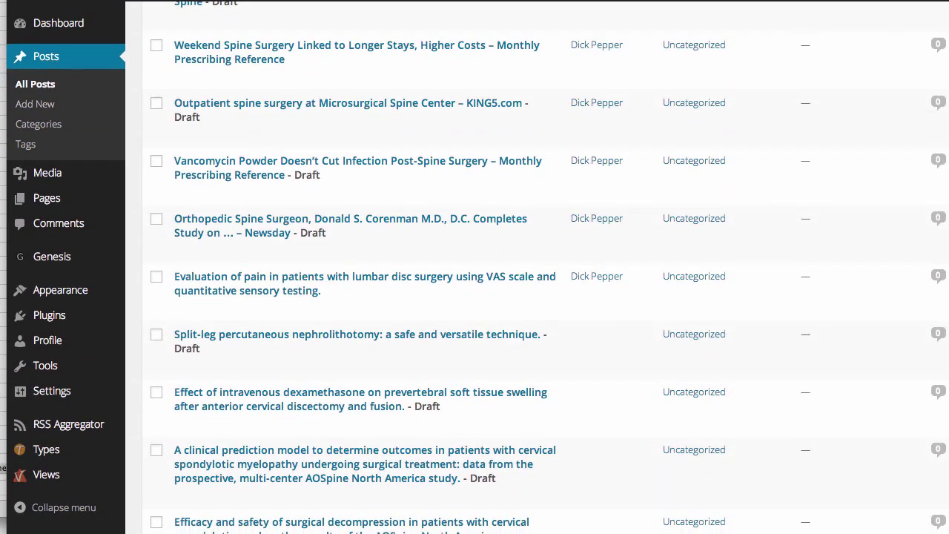
pyautogui.moveTo(48, 428)
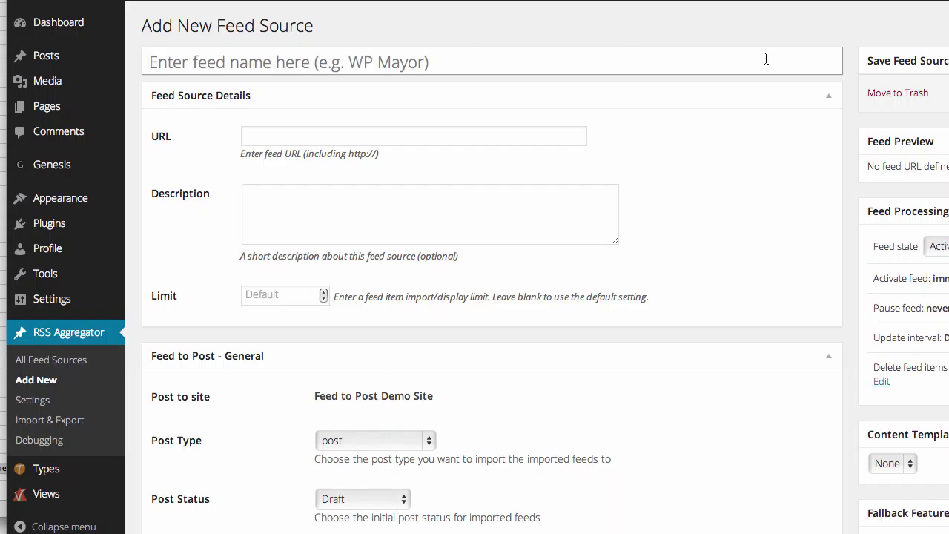
pyautogui.write('Cl')
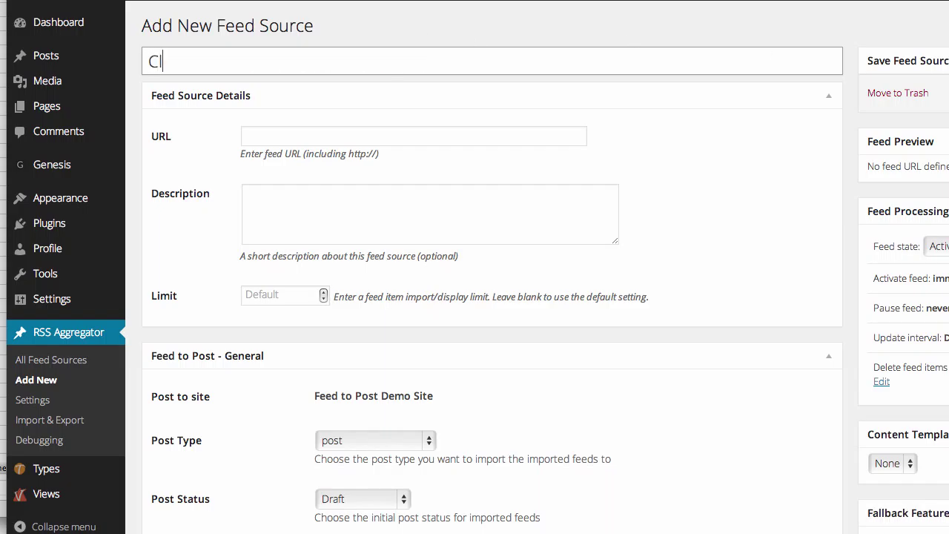
pyautogui.write('inical Trials')
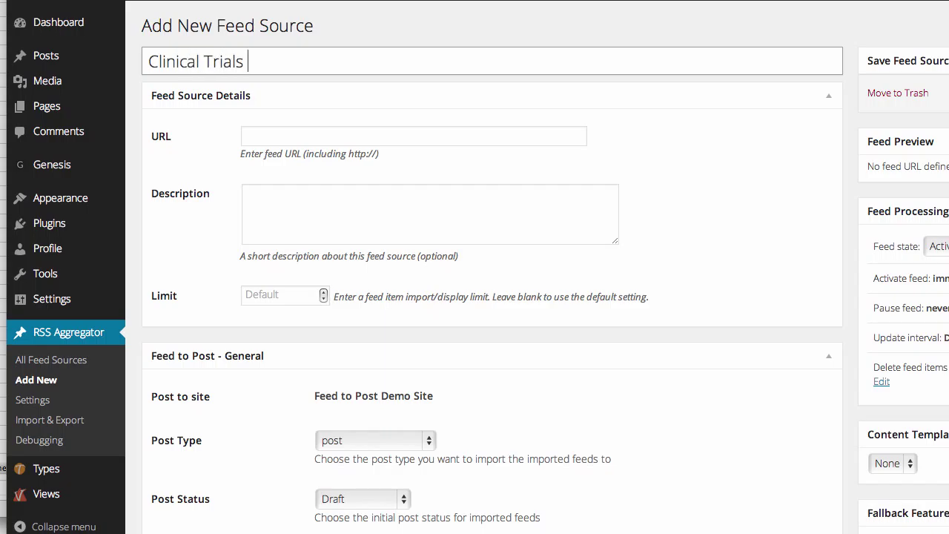
pyautogui.write(' dot gov')
# Enter the copied ClinicalTrials.gov RSS address as the feed source's URL and check its beginning
pyautogui.click(400, 142)
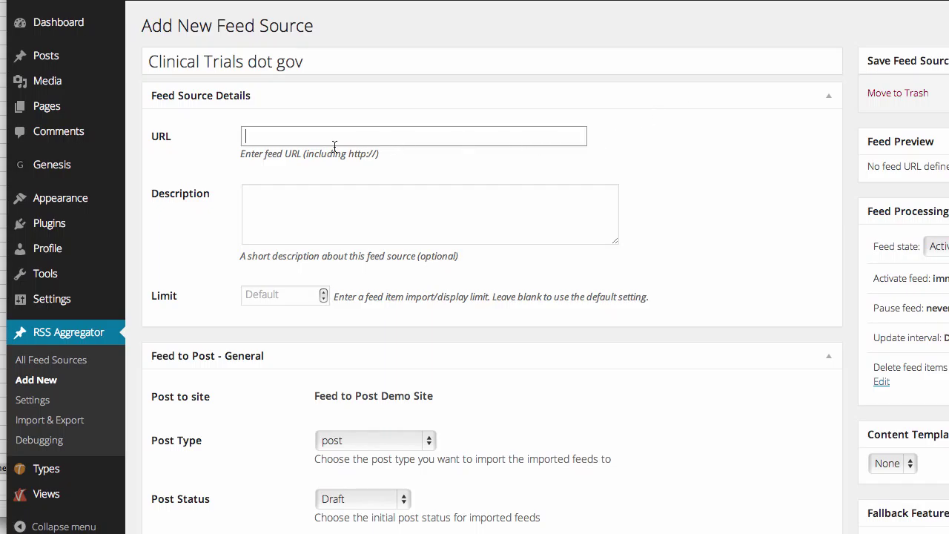
pyautogui.hotkey('ctrl', 'v')
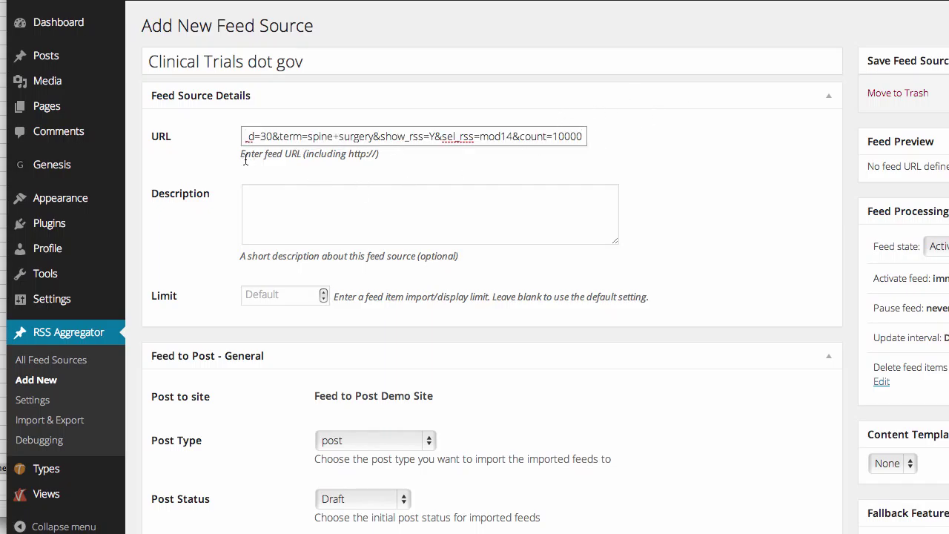
pyautogui.keyDown('shift'); pyautogui.click(282, 141); pyautogui.keyUp('shift')
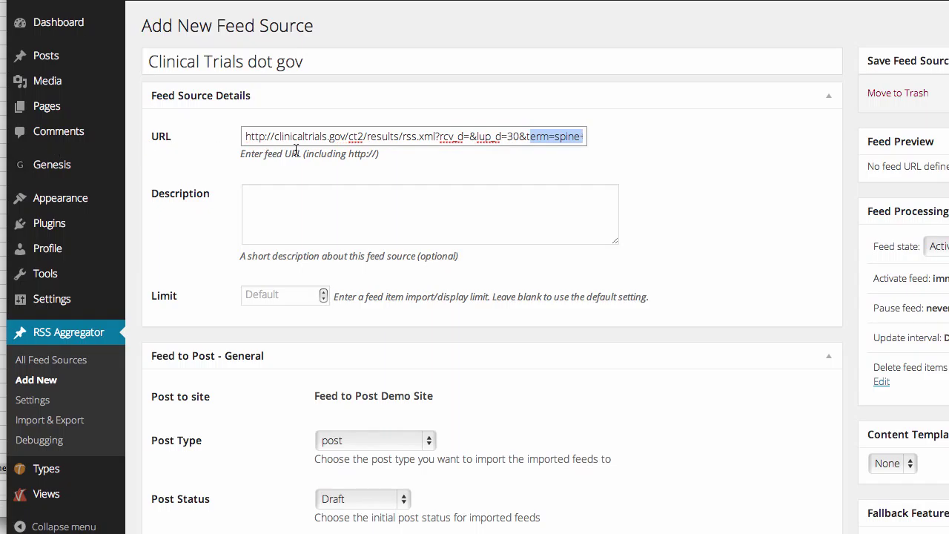
# Describe the feed source as "This is the Spine Surgery feed" and append "spine surgery" to its name
pyautogui.click(336, 208)
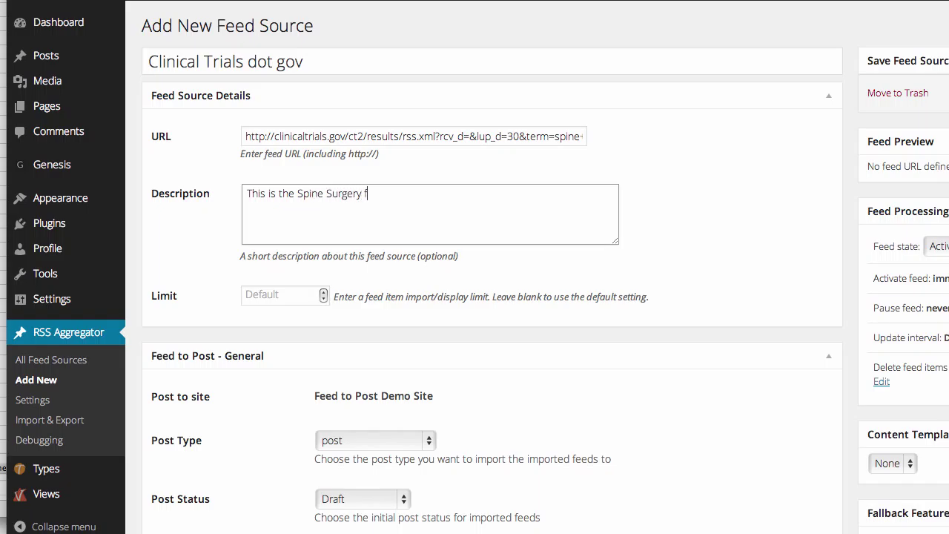
pyautogui.write('d')
pyautogui.click(370, 63)
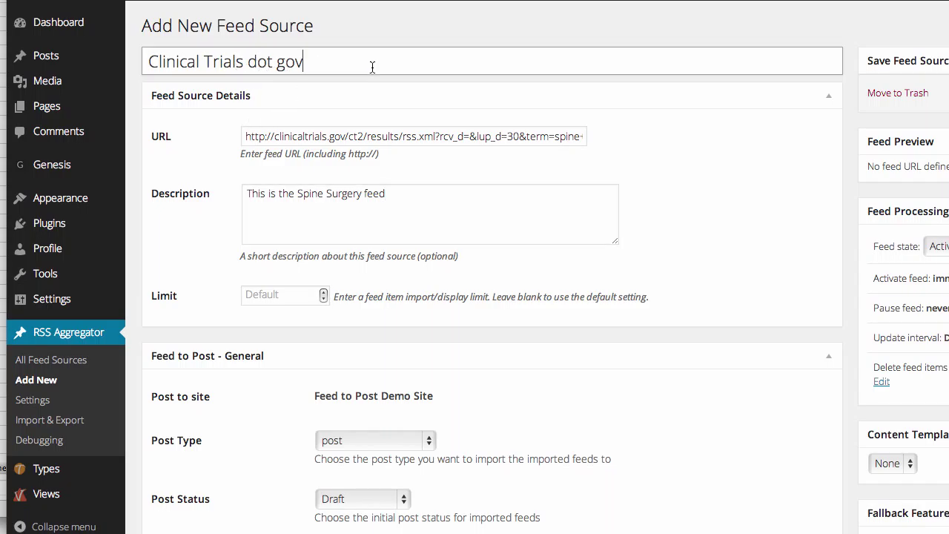
pyautogui.write('spine su')
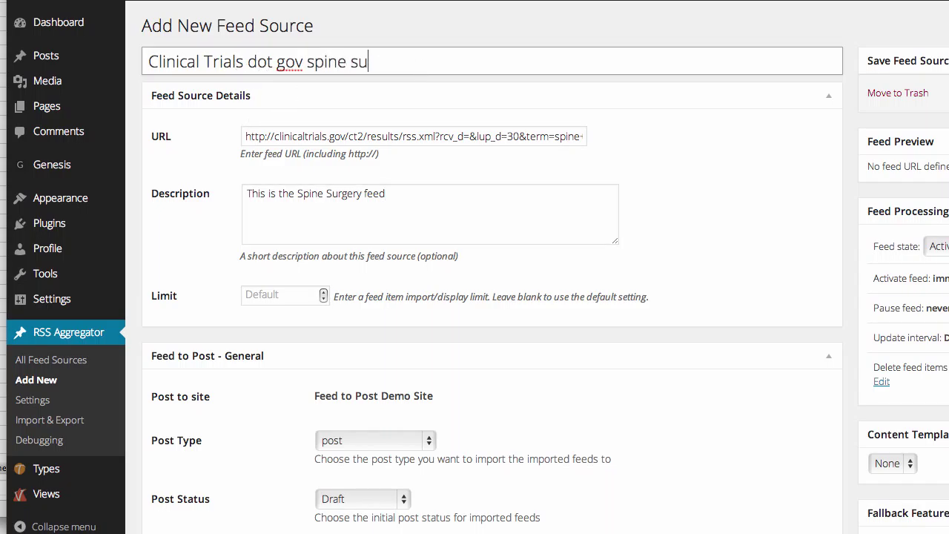
pyautogui.write('rgery')
# Set the feed source's item import limit to 20
pyautogui.scroll(-5, 464, 236)
pyautogui.scroll(5, 345, 147)
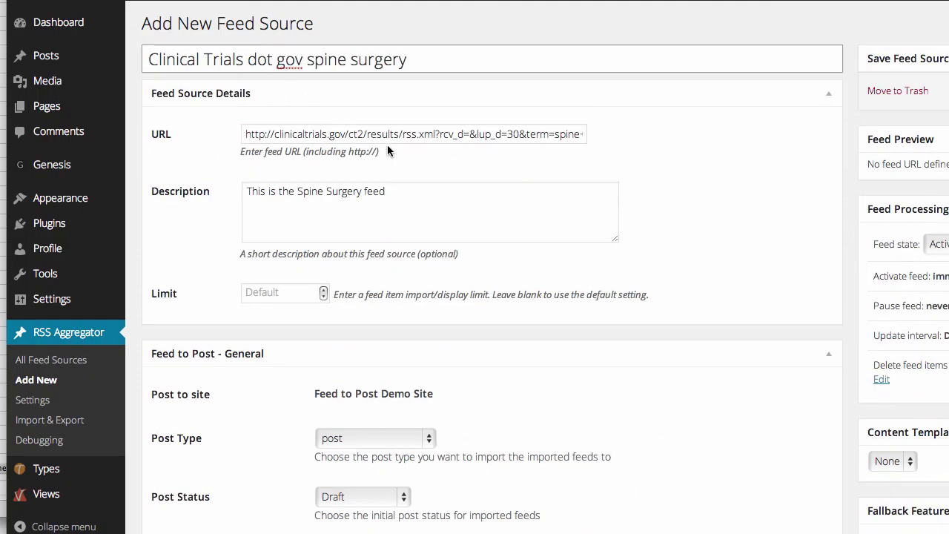
pyautogui.click(285, 291)
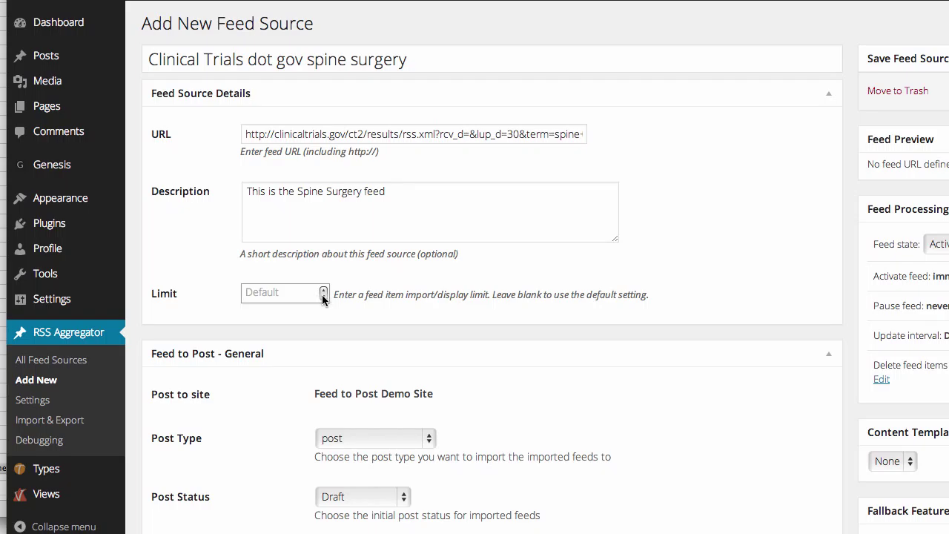
pyautogui.click(323, 291)
# Examine the post type, post status and post format options for imported feed items without changing them
pyautogui.scroll(-5, 717, 296)
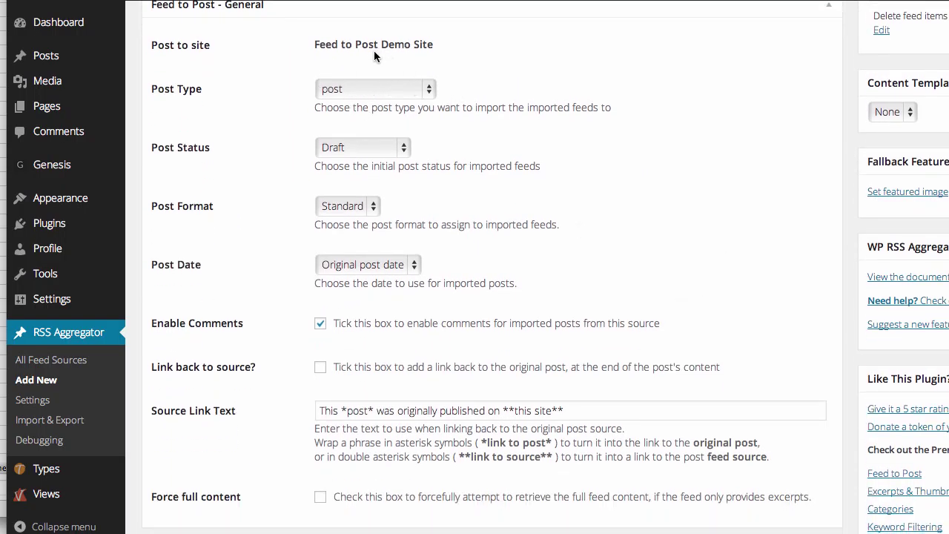
pyautogui.click(365, 90)
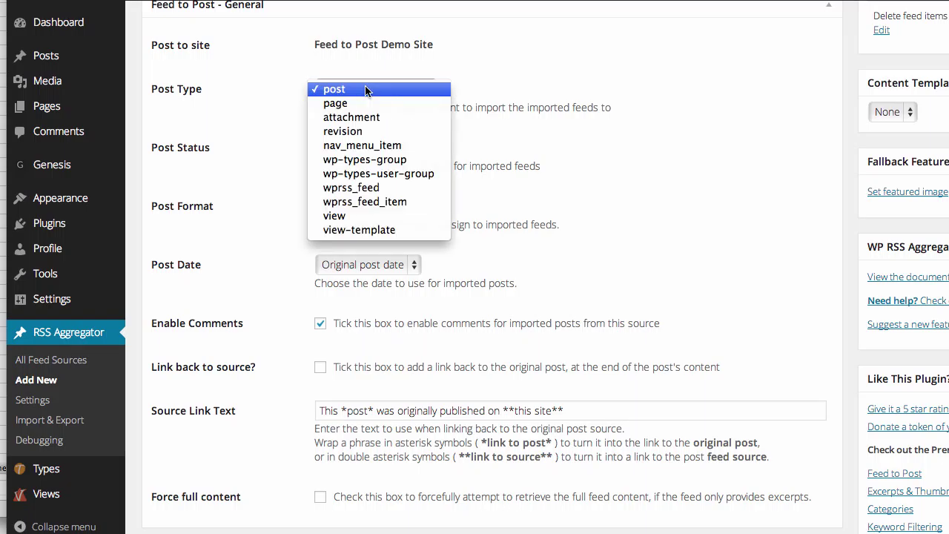
pyautogui.click(374, 57)
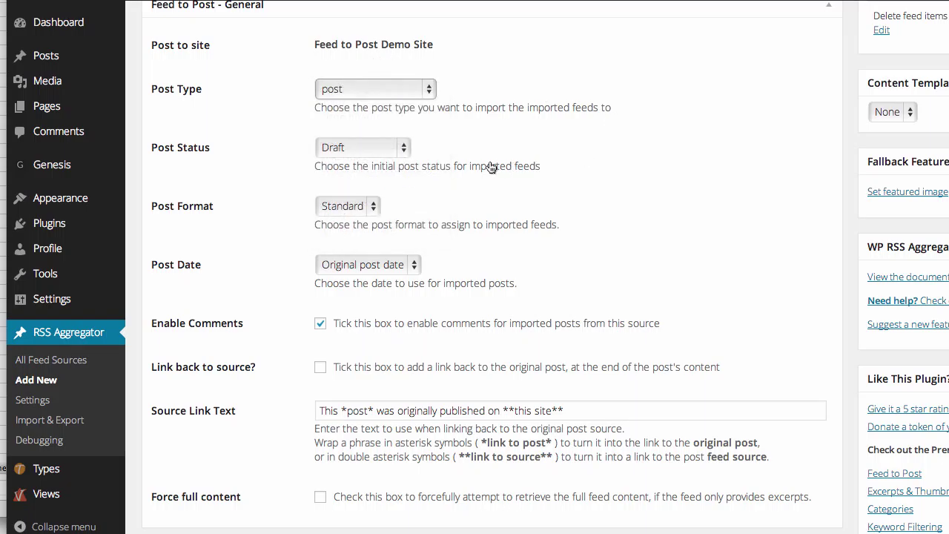
pyautogui.click(397, 149)
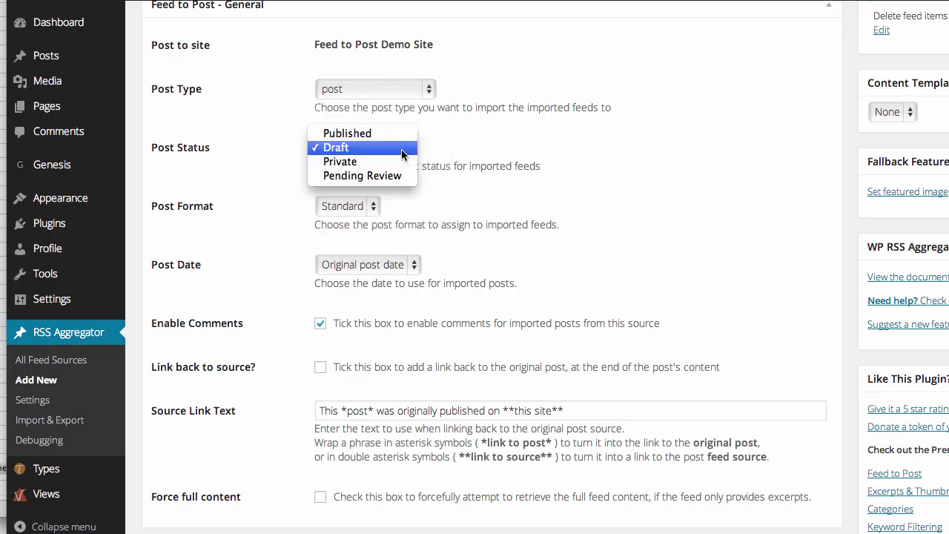
pyautogui.click(201, 147)
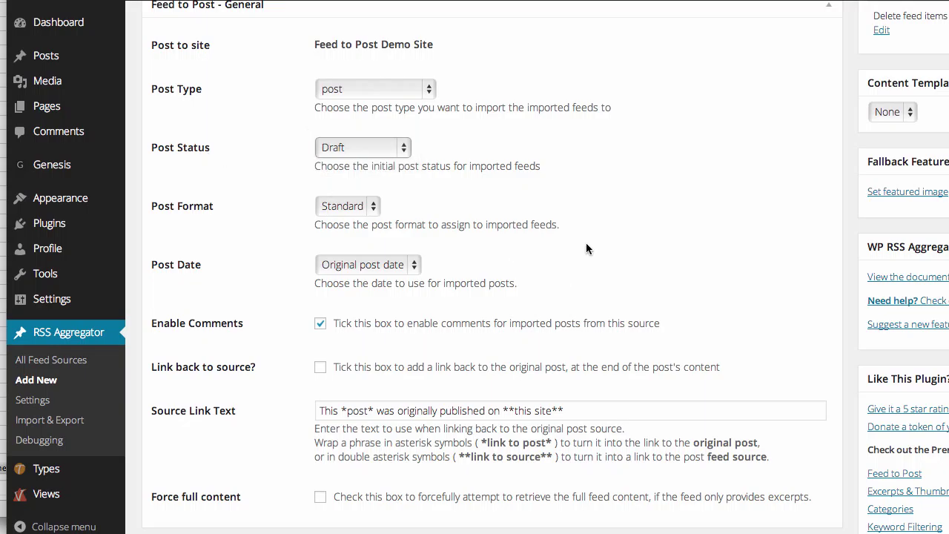
pyautogui.click(363, 207)
pyautogui.click(210, 168)
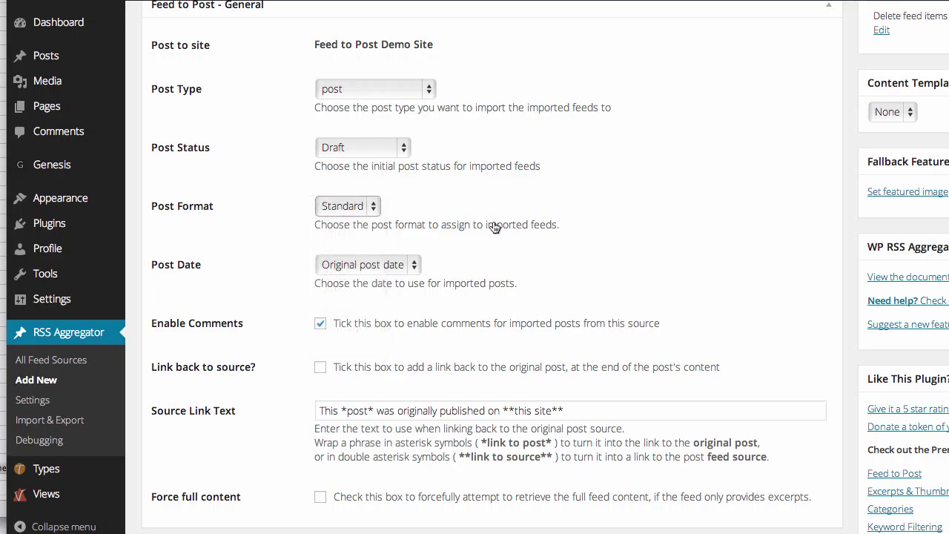
# Set the post date of imported posts to the feed import date
pyautogui.scroll(-4, 519, 227)
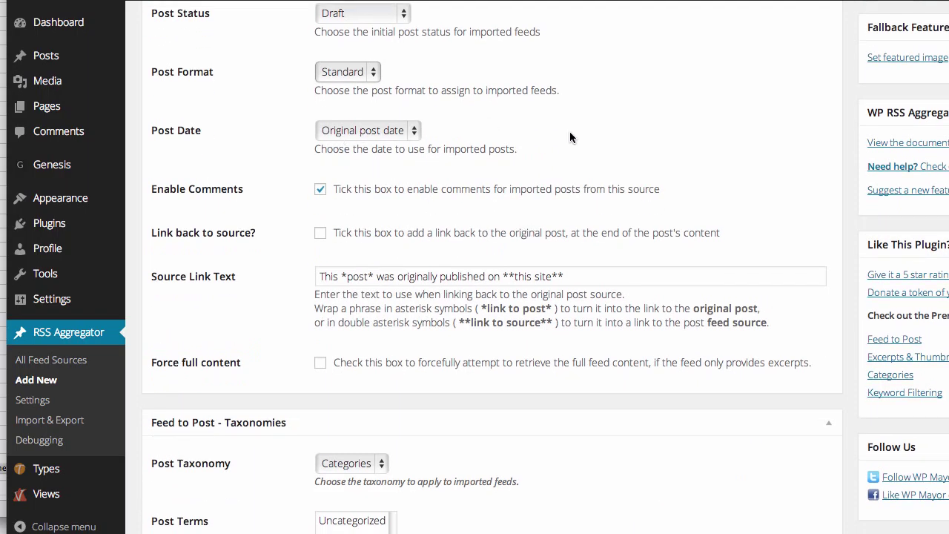
pyautogui.scroll(-1, 588, 166)
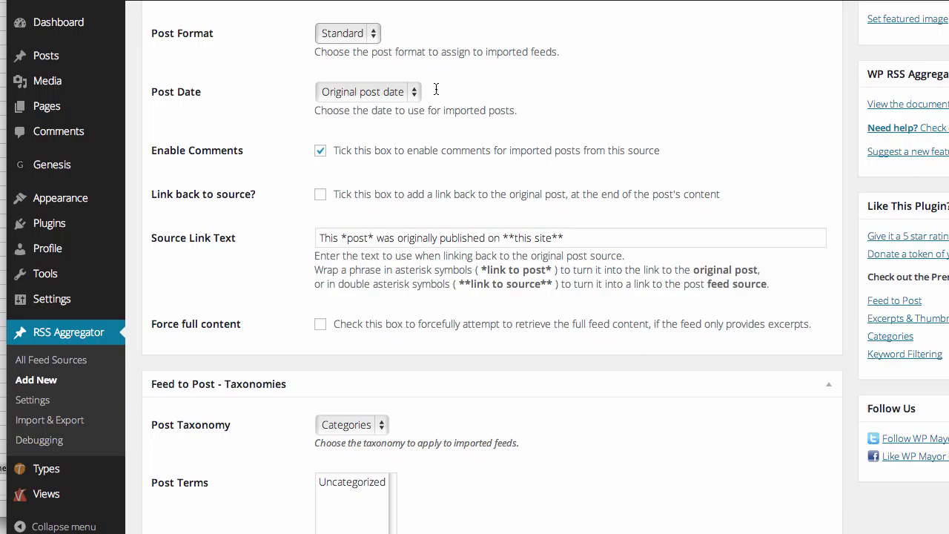
pyautogui.click(404, 91)
pyautogui.click(362, 104)
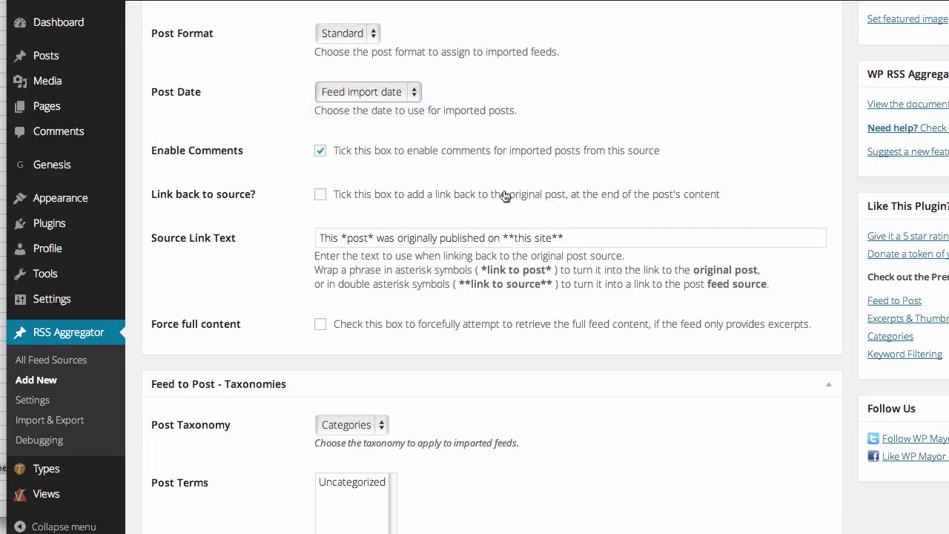
# Review the remaining taxonomy, author, image and keyword filtering settings, and publish the feed source
pyautogui.scroll(-4, 559, 166)
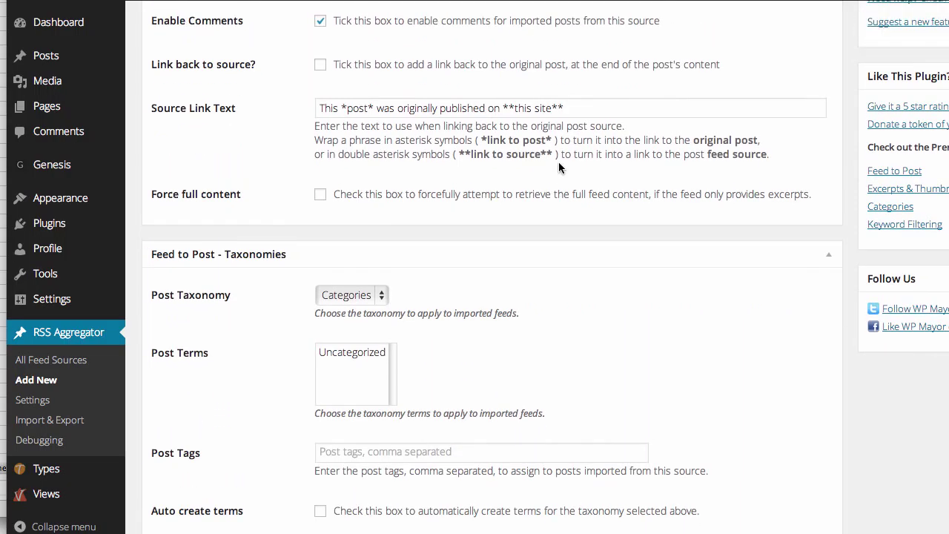
pyautogui.scroll(2, 559, 167)
pyautogui.scroll(-6, 559, 167)
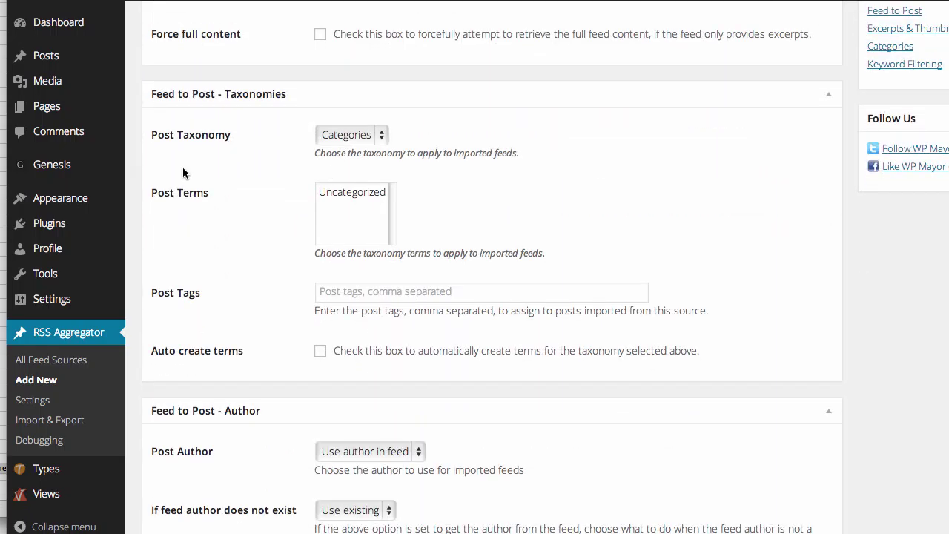
pyautogui.scroll(-6, 606, 294)
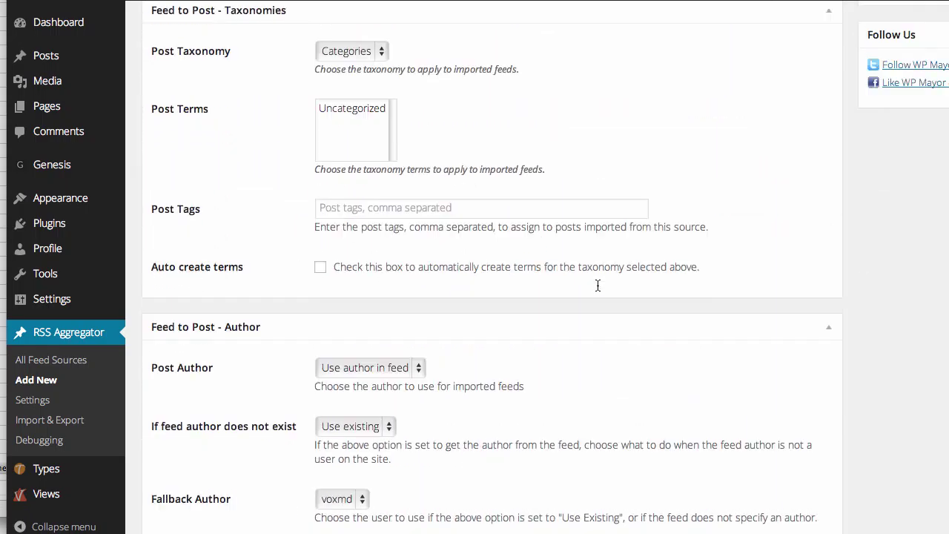
pyautogui.scroll(-4, 517, 253)
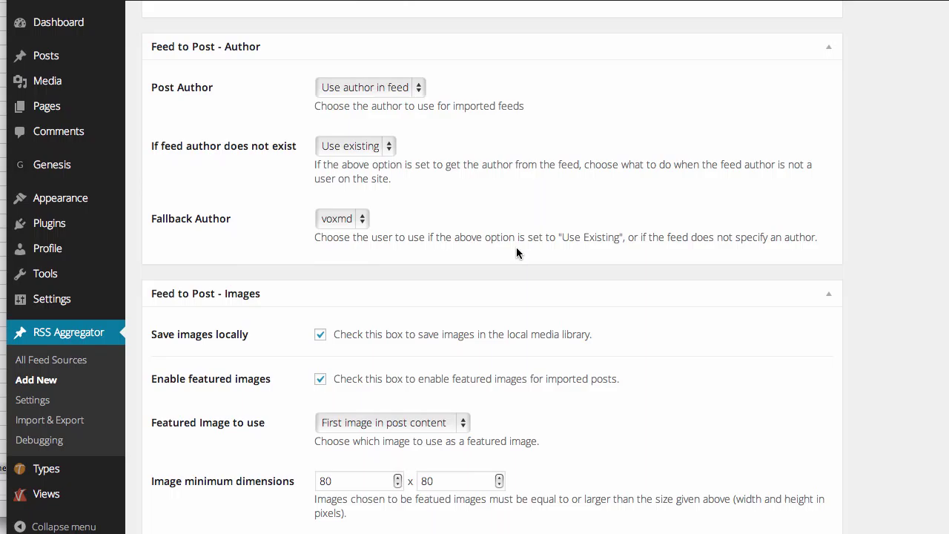
pyautogui.scroll(-8, 517, 253)
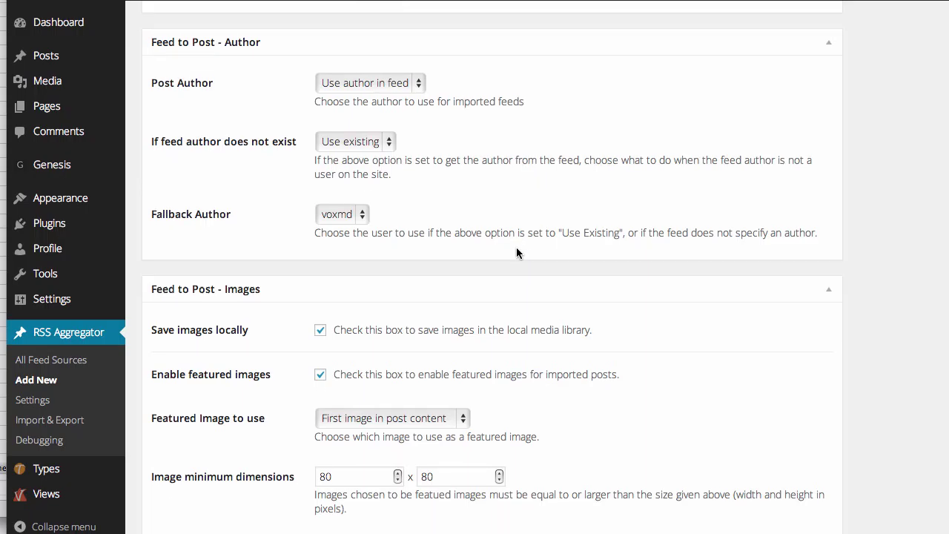
pyautogui.scroll(-15, 572, 359)
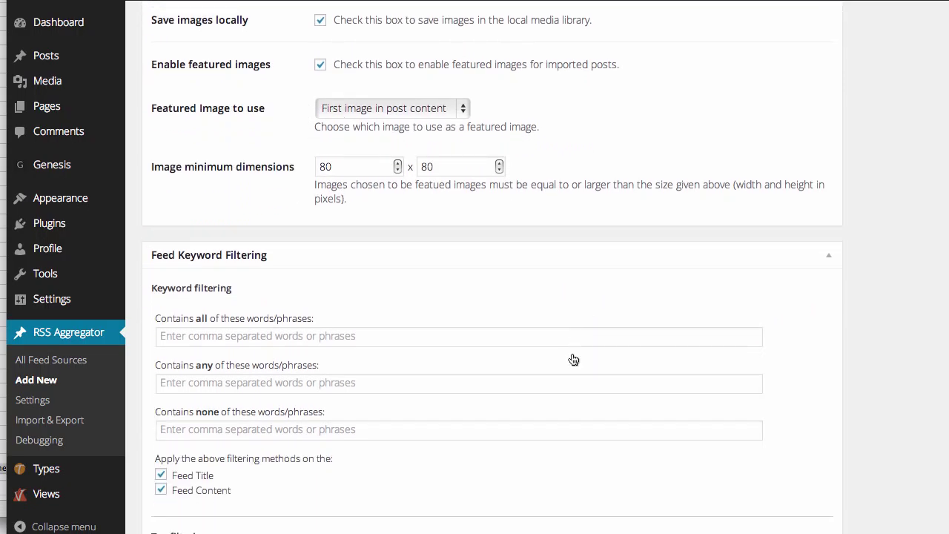
pyautogui.scroll(20, 572, 356)
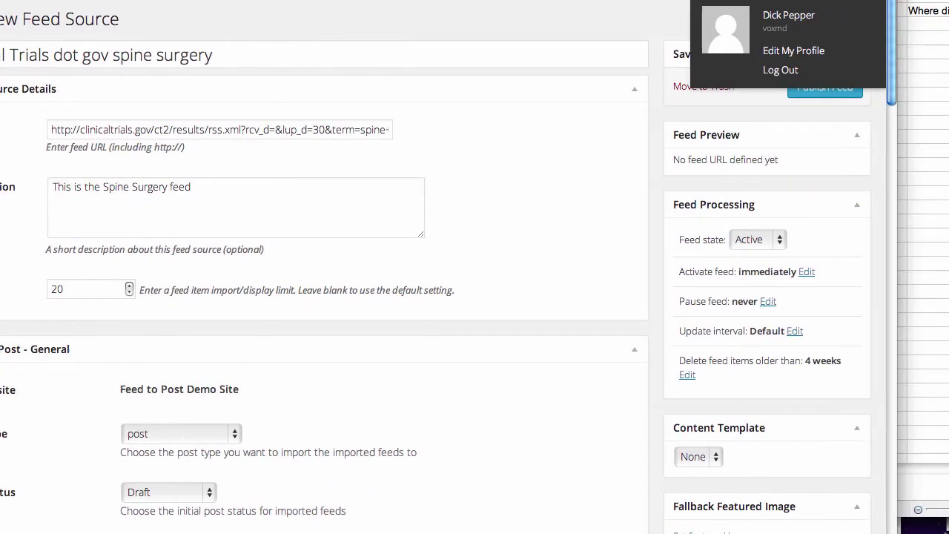
pyautogui.click(836, 90)
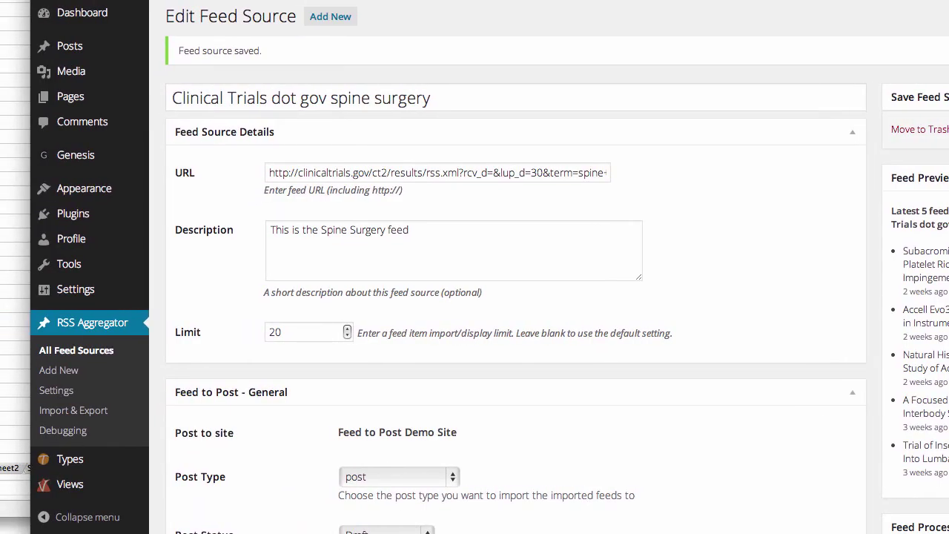
# Open the full posts list and examine the newly imported clinical trial drafts
pyautogui.moveTo(38, 46)
pyautogui.click(193, 54)
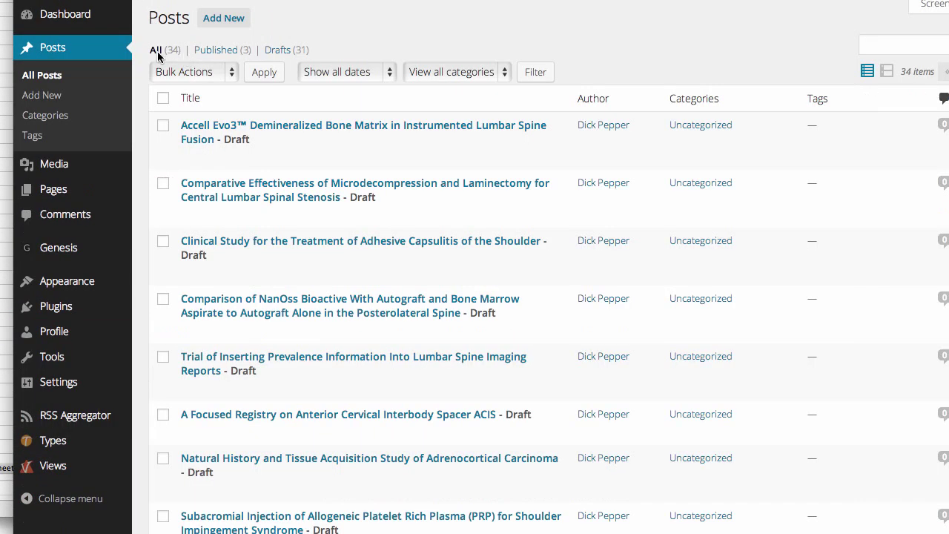
pyautogui.moveTo(788, 141)
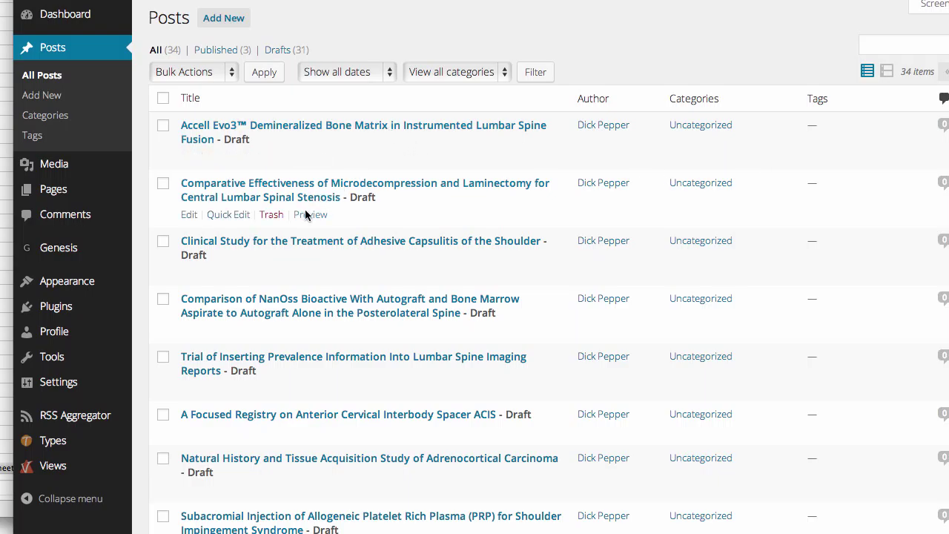
pyautogui.moveTo(275, 315)
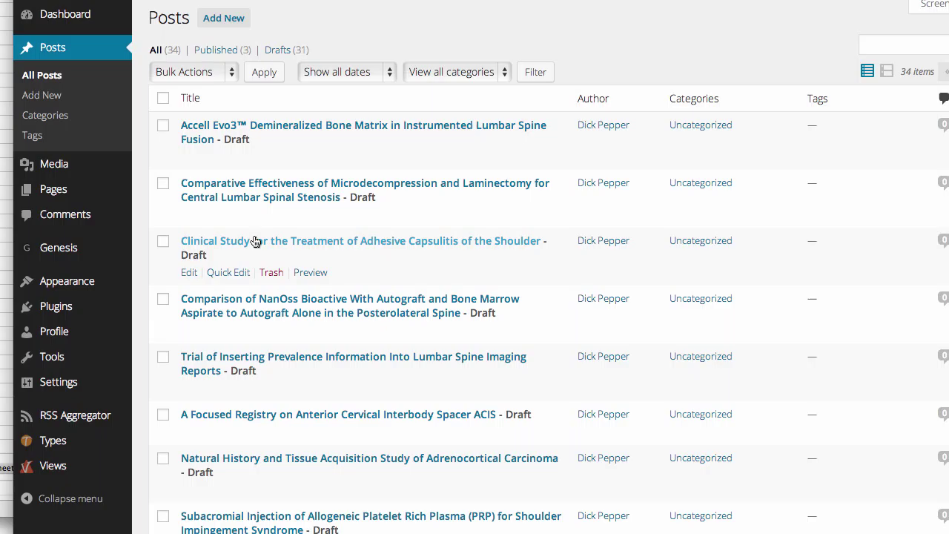
# Open the RSS Aggregator plugin settings and examine the Feed to Post defaults for general, taxonomy, author and image handling
pyautogui.click(57, 413)
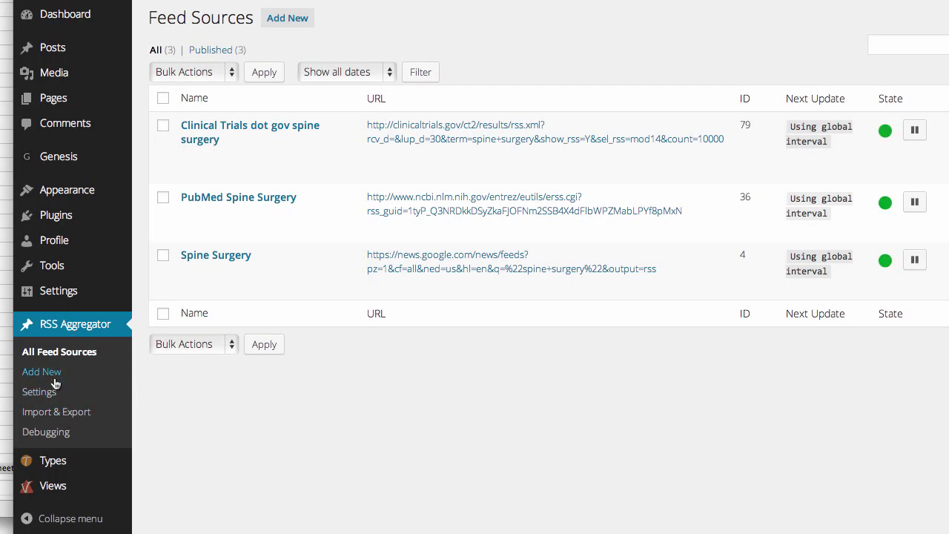
pyautogui.click(43, 400)
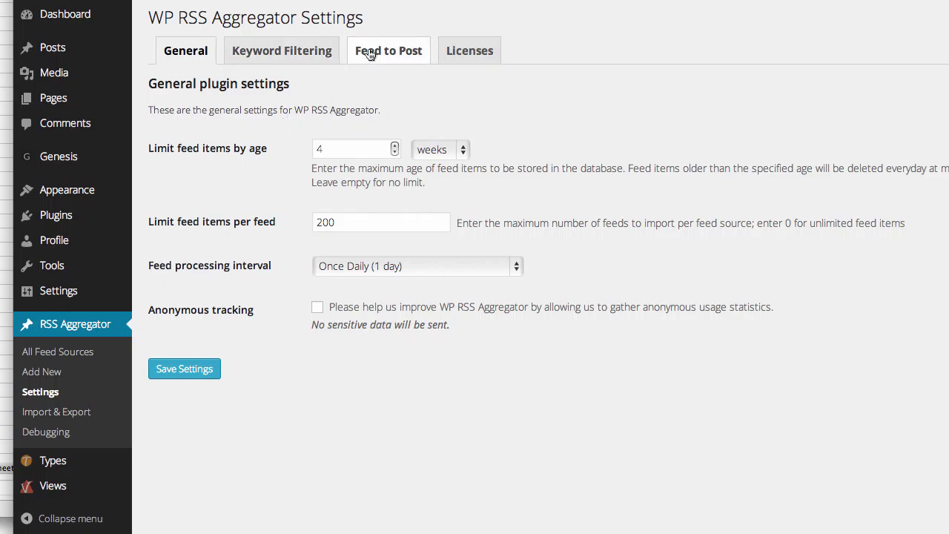
pyautogui.click(391, 53)
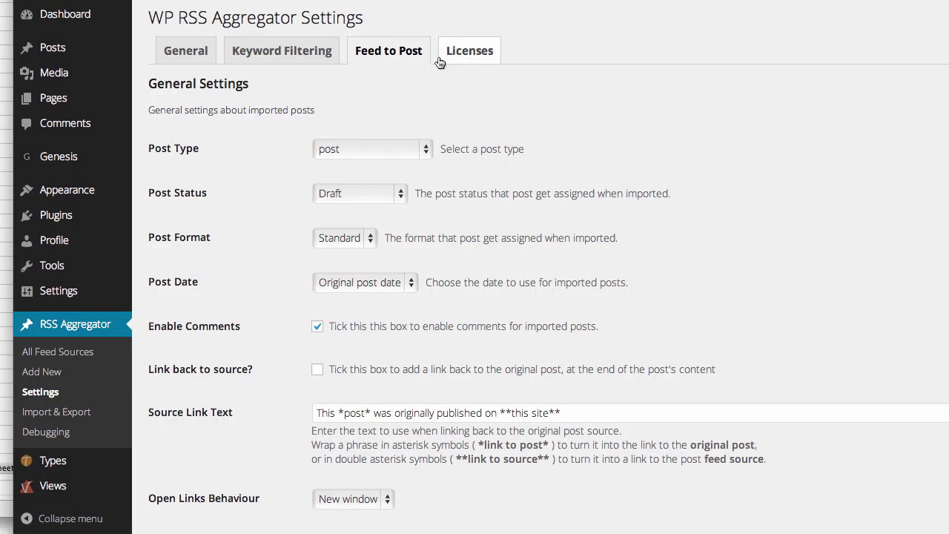
pyautogui.scroll(-5, 610, 204)
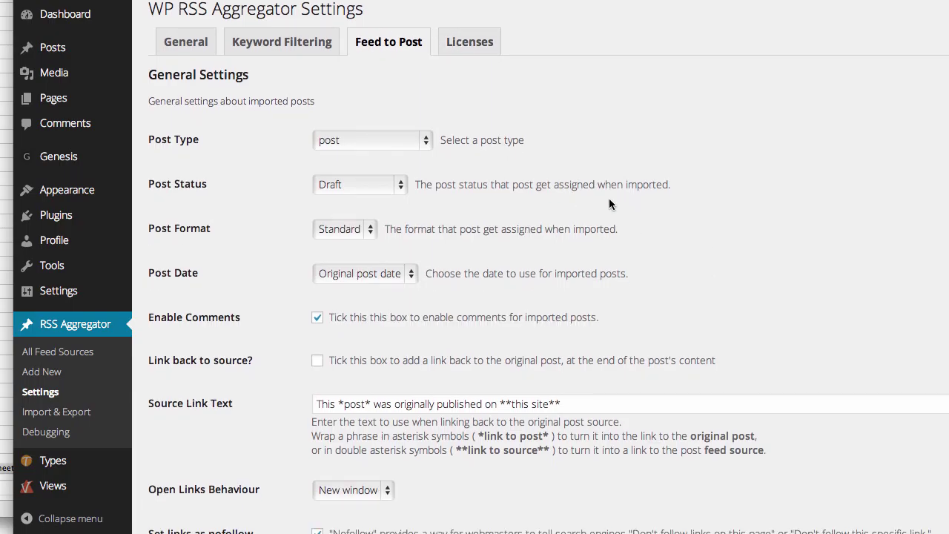
pyautogui.scroll(-5, 610, 204)
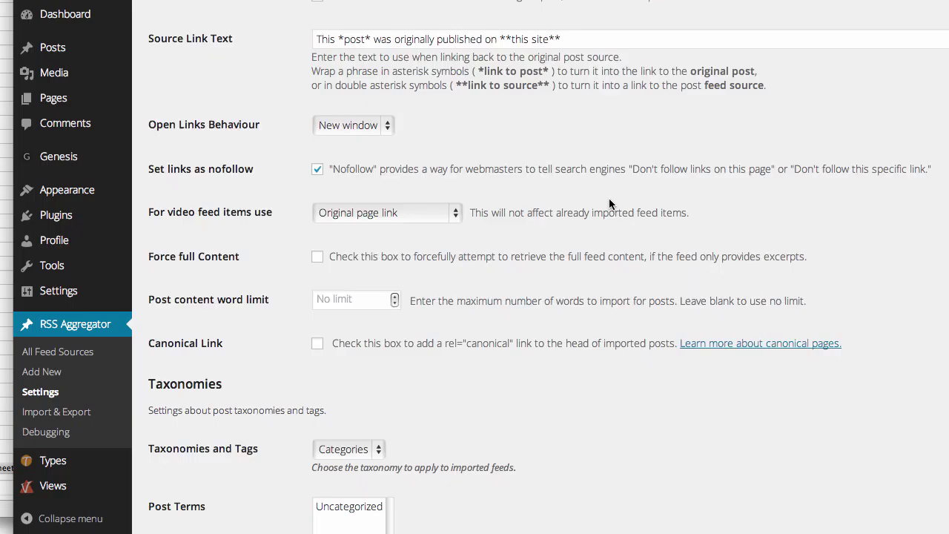
pyautogui.scroll(3, 609, 204)
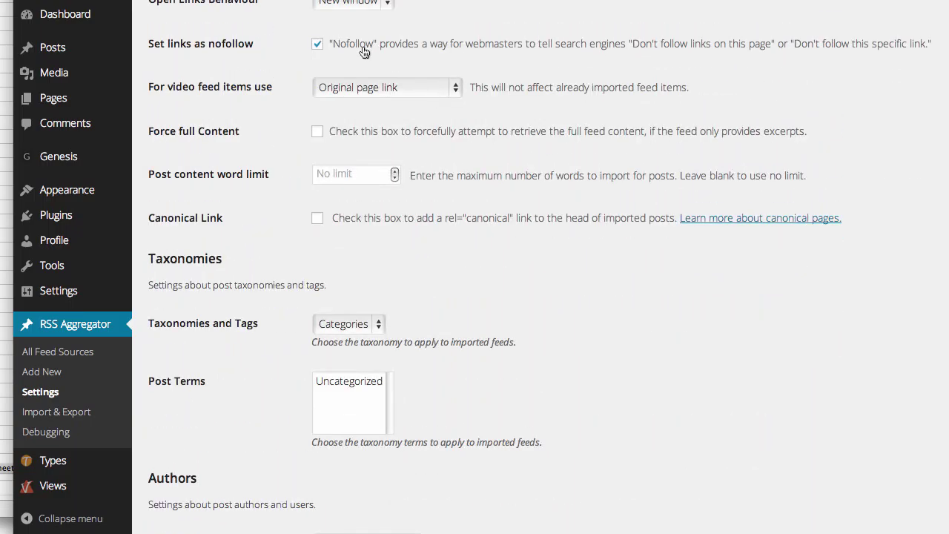
pyautogui.scroll(-5, 603, 132)
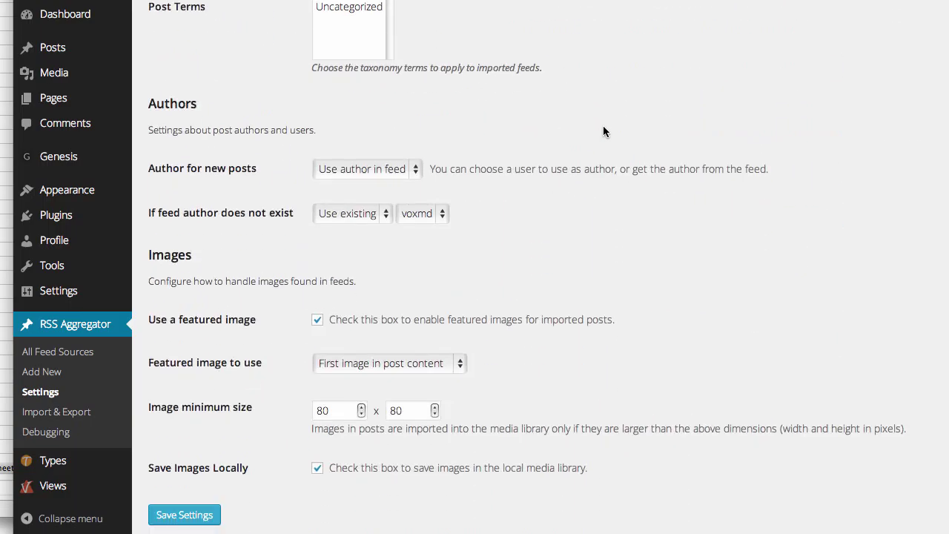
pyautogui.scroll(11, 602, 132)
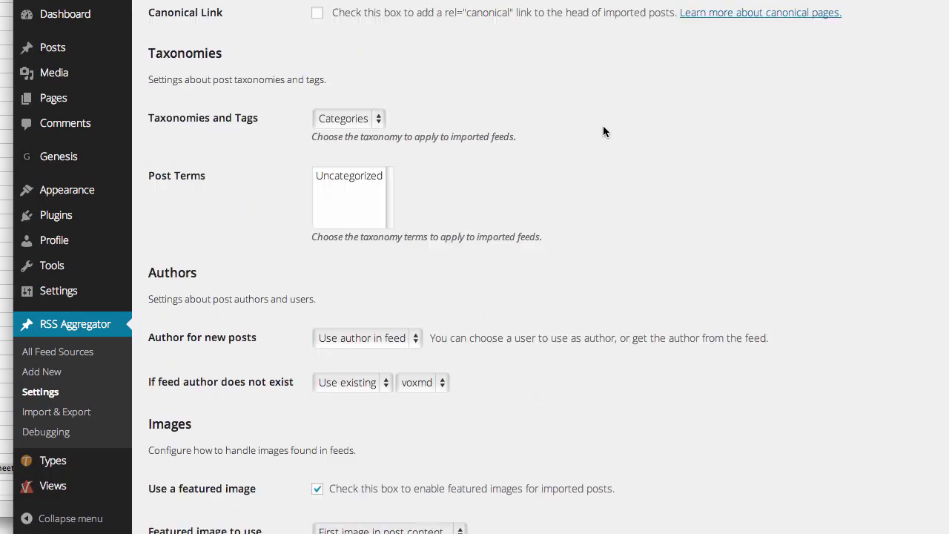
pyautogui.scroll(1, 604, 131)
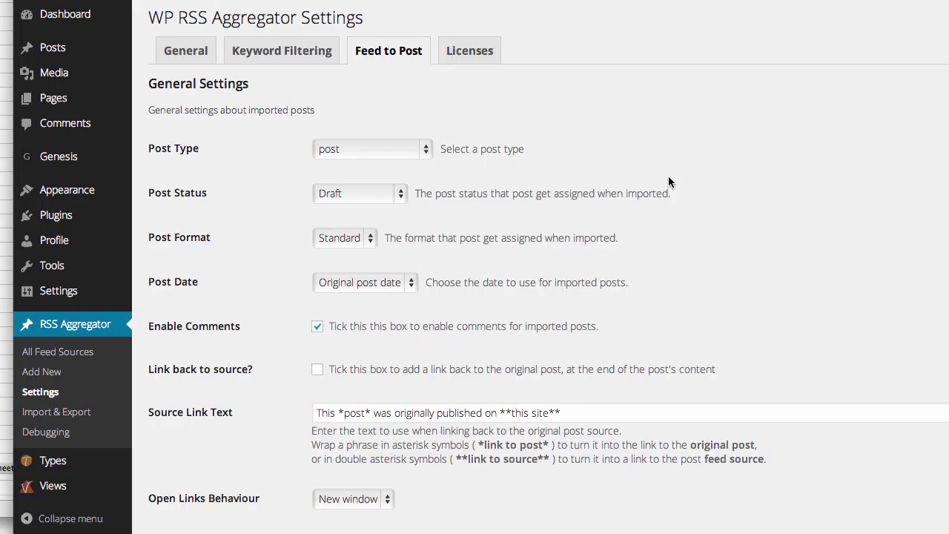
pyautogui.scroll(-2, 668, 182)
pyautogui.scroll(-11, 667, 178)
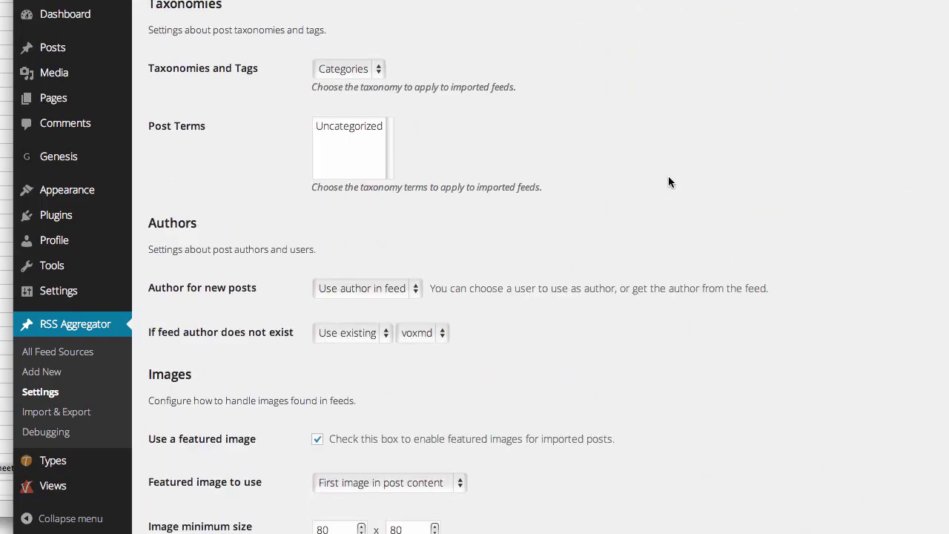
pyautogui.scroll(12, 668, 182)
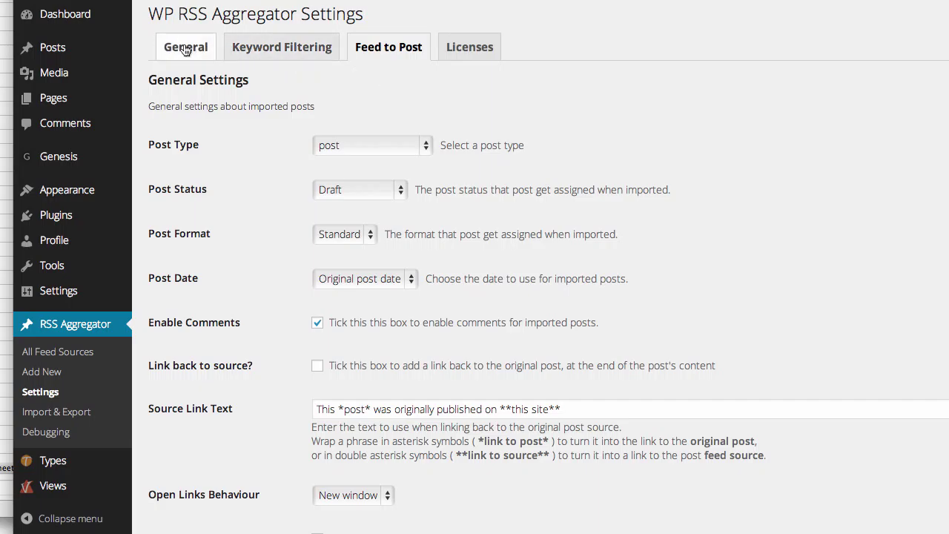
# Keep the general feed processing interval at Once Daily (1 day) and save the plugin settings
pyautogui.click(185, 49)
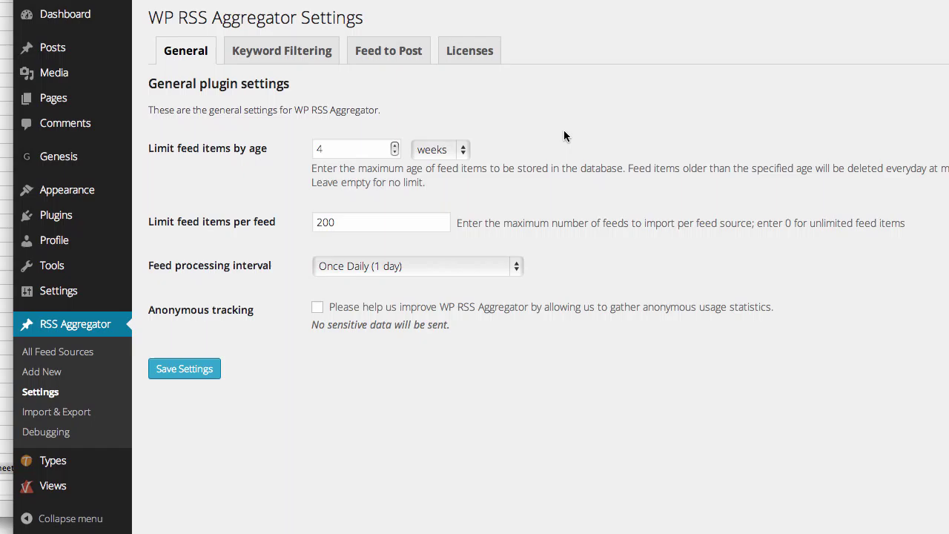
pyautogui.click(352, 274)
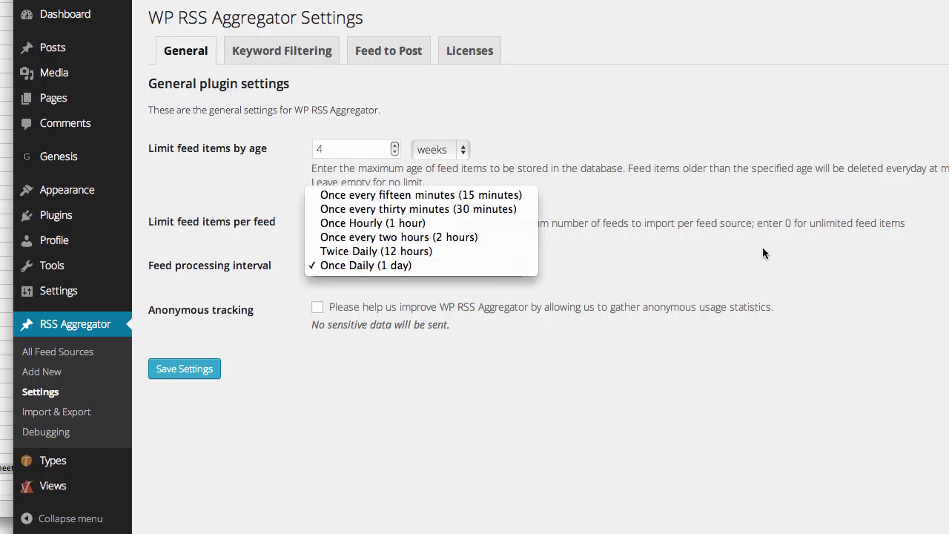
pyautogui.click(458, 267)
pyautogui.click(351, 272)
pyautogui.click(778, 257)
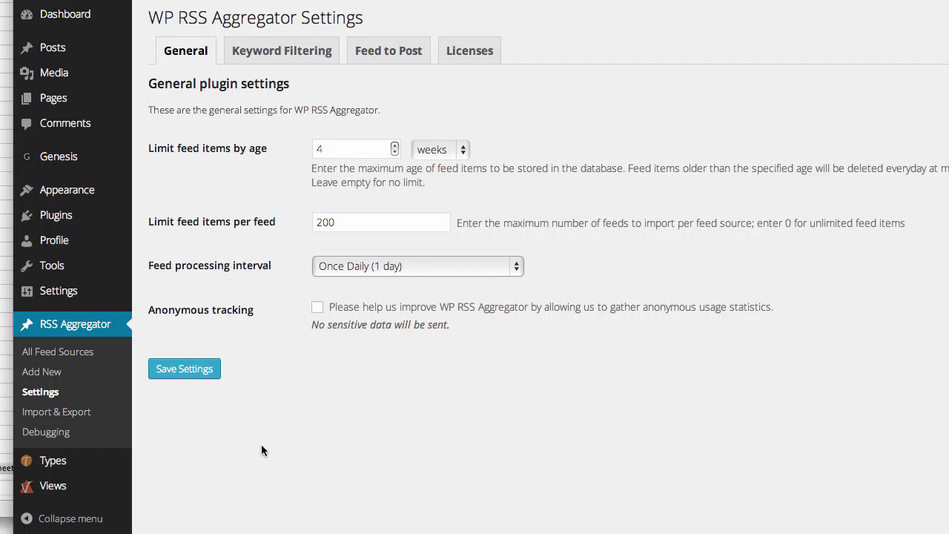
pyautogui.click(206, 375)
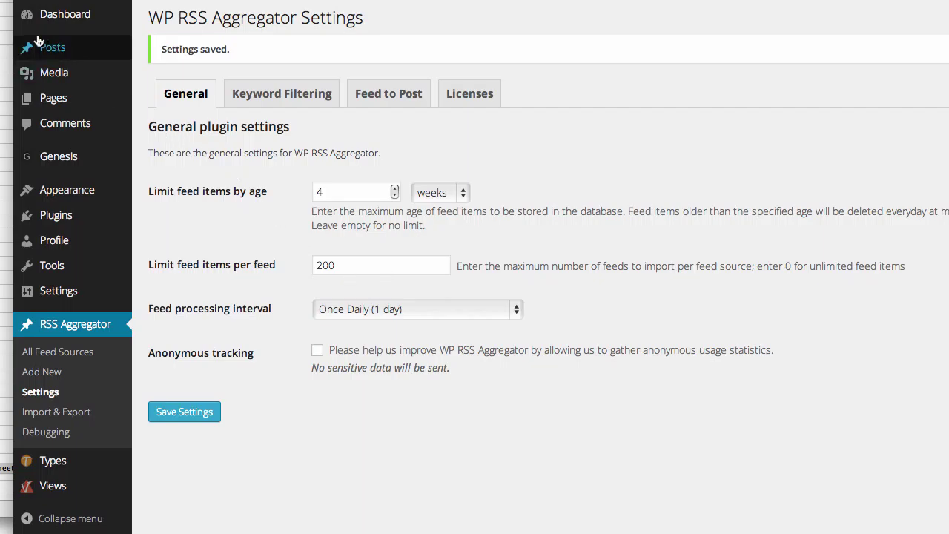
# Return to the full posts list and compare the imported clinical trial drafts with the older entries
pyautogui.moveTo(43, 45)
pyautogui.click(167, 48)
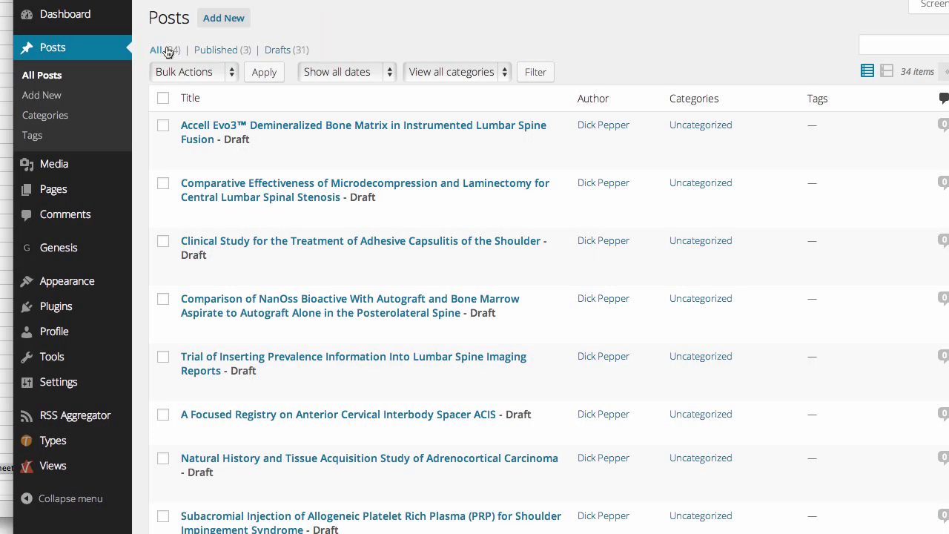
pyautogui.scroll(-5, 682, 126)
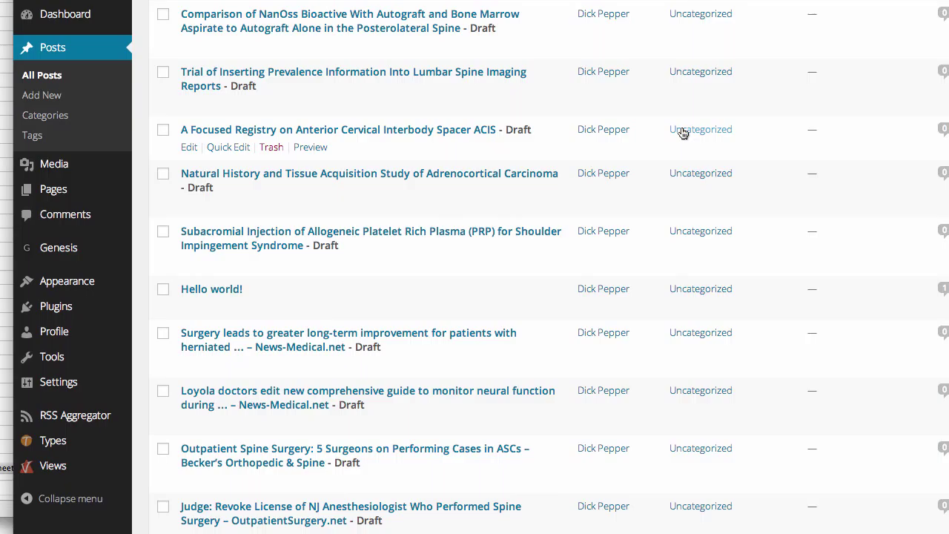
pyautogui.scroll(-3, 682, 132)
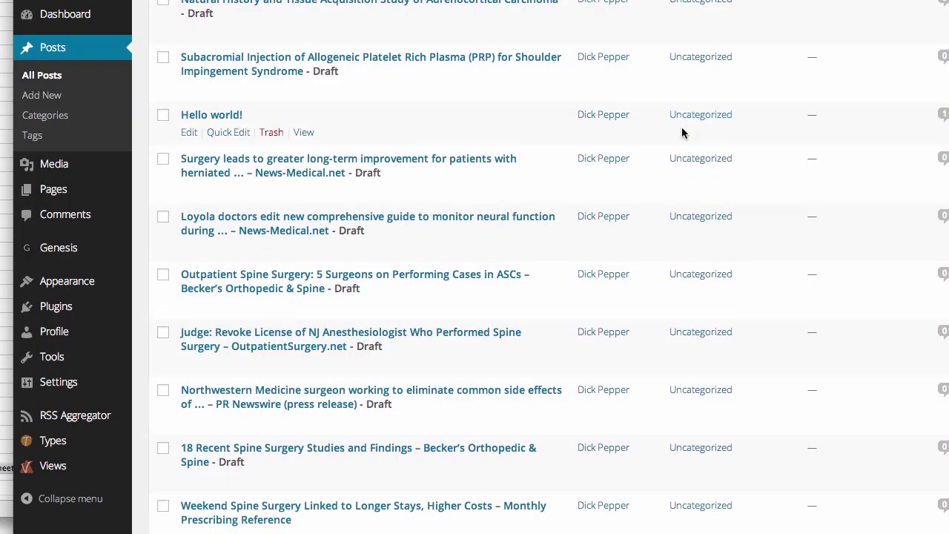
pyautogui.scroll(8, 682, 132)
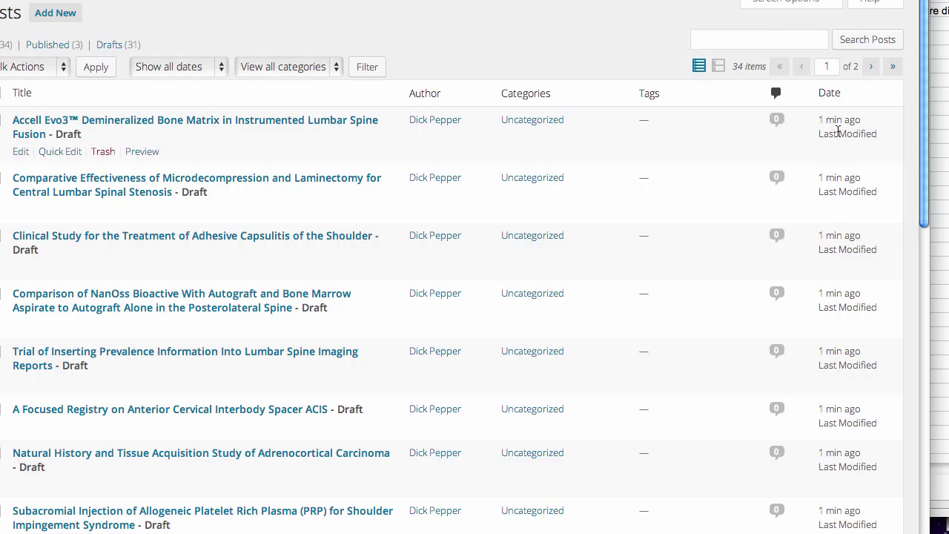
# Move the "Hello world!" post to the trash
pyautogui.scroll(-3, 831, 269)
pyautogui.scroll(-5, 830, 297)
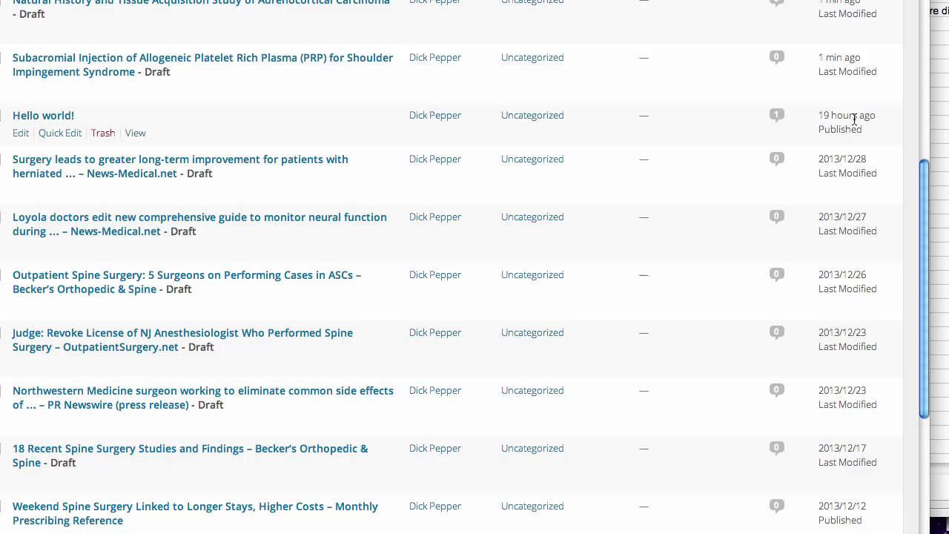
pyautogui.click(103, 141)
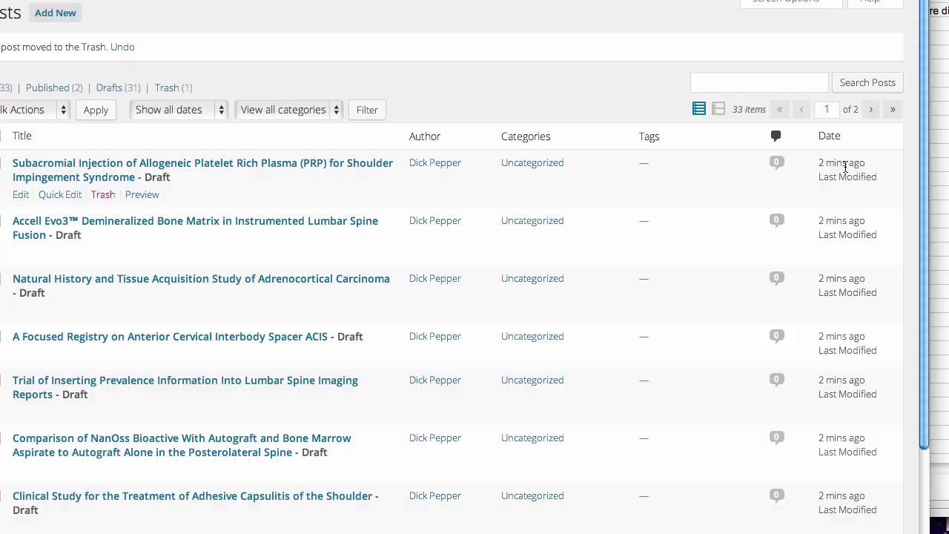
# Examine the date column of the posts list to compare the order of clinical trial, news and PubMed items
pyautogui.scroll(-10, 836, 223)
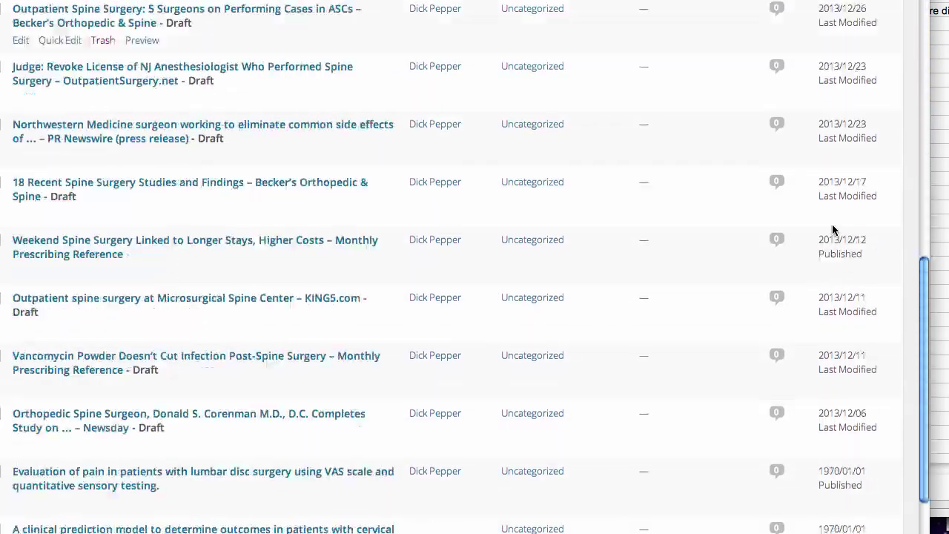
pyautogui.scroll(-3, 834, 230)
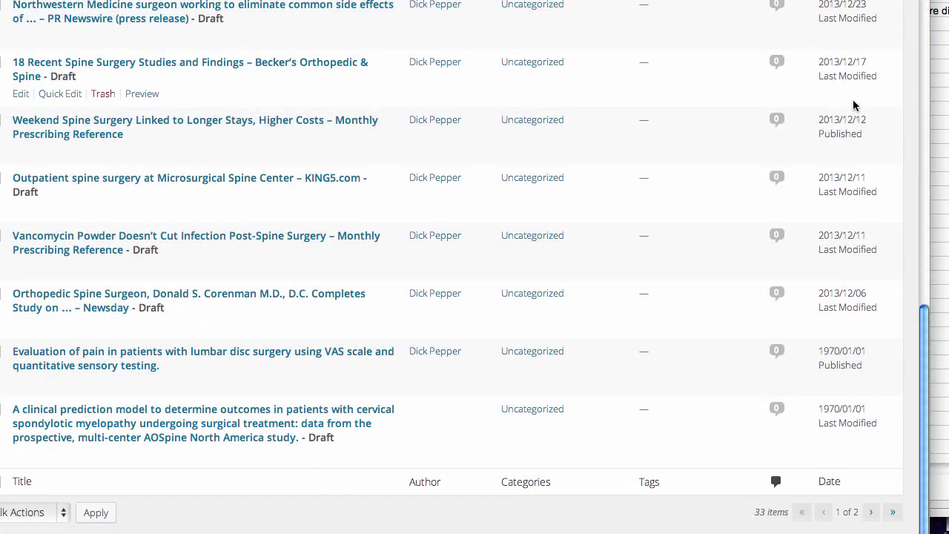
pyautogui.scroll(5, 838, 69)
pyautogui.scroll(3, 857, 68)
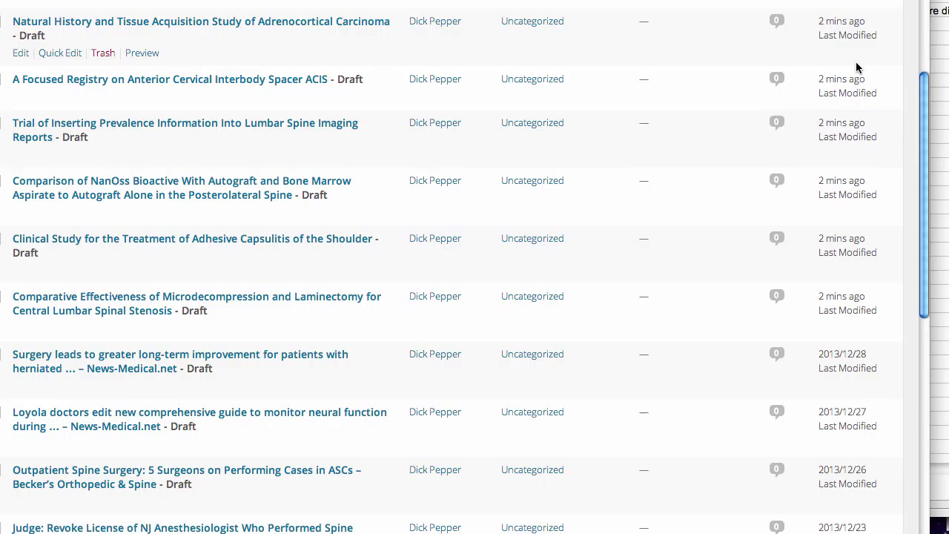
pyautogui.scroll(4, 856, 67)
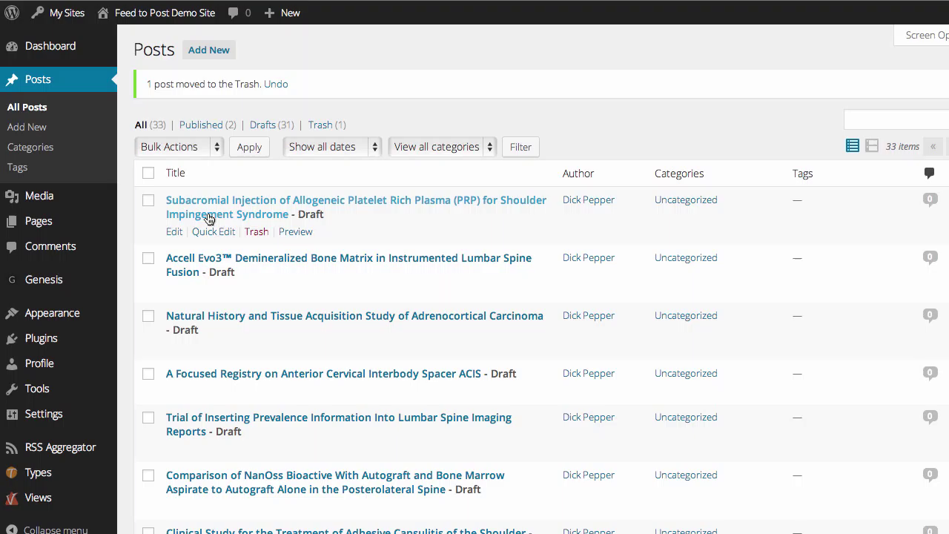
# Open the draft on subacromial PRP injection for shoulder impingement syndrome and inspect its content in both visual and text modes
pyautogui.click(450, 205)
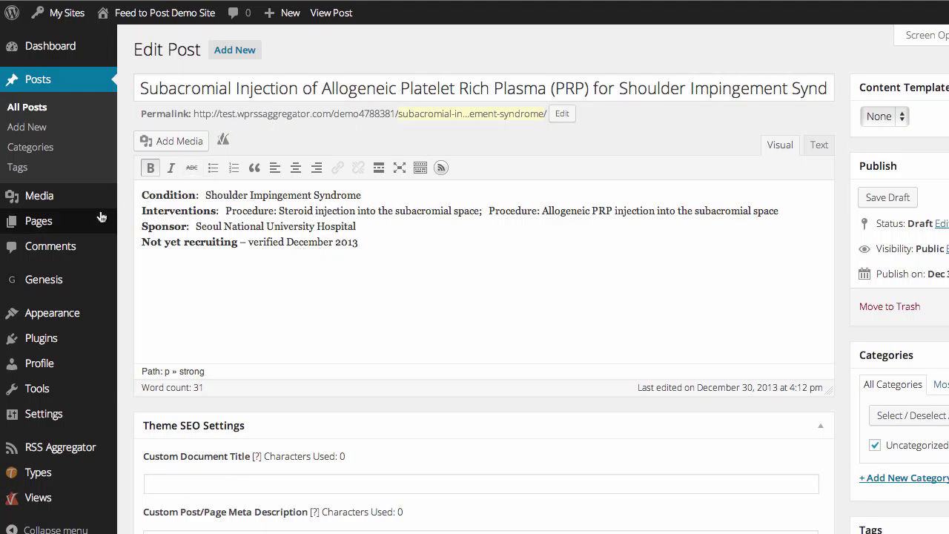
pyautogui.click(432, 245)
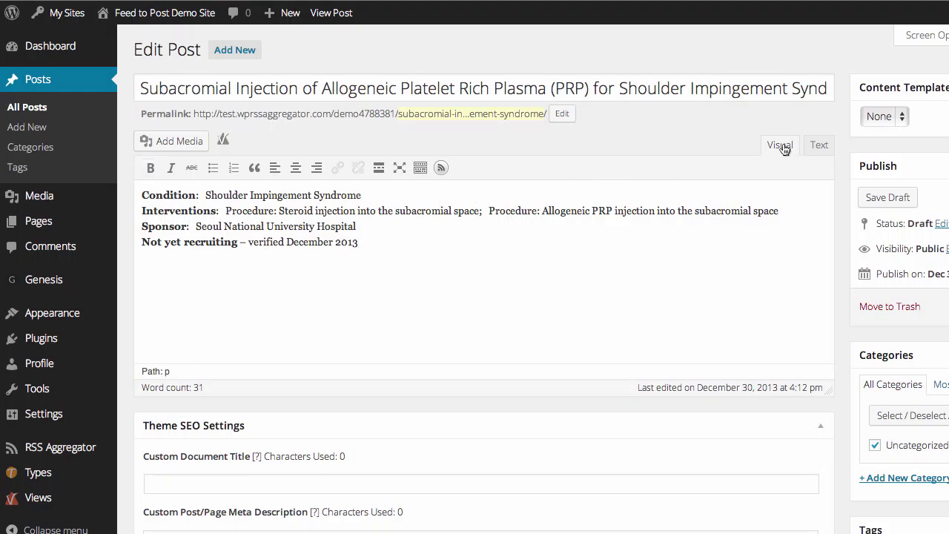
pyautogui.click(816, 146)
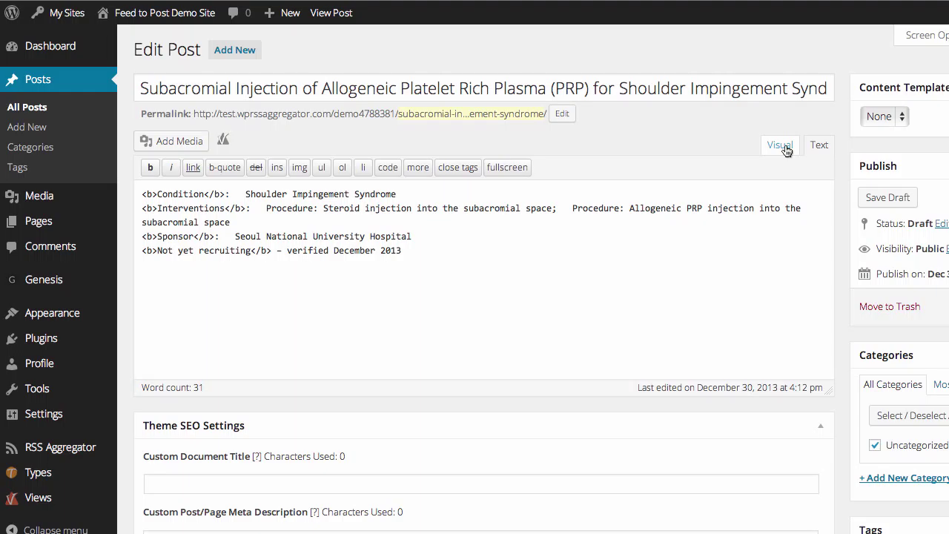
pyautogui.click(780, 145)
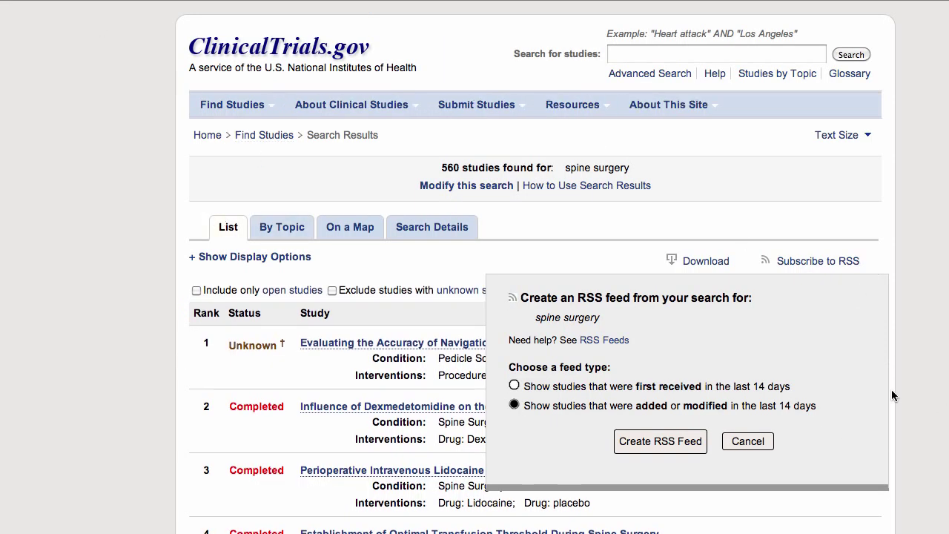
# On ClinicalTrials.gov, dismiss the RSS feed creation prompt and open the study "Establishment of Optimal Transfusion Threshold During Spine Surgery"
pyautogui.click(747, 441)
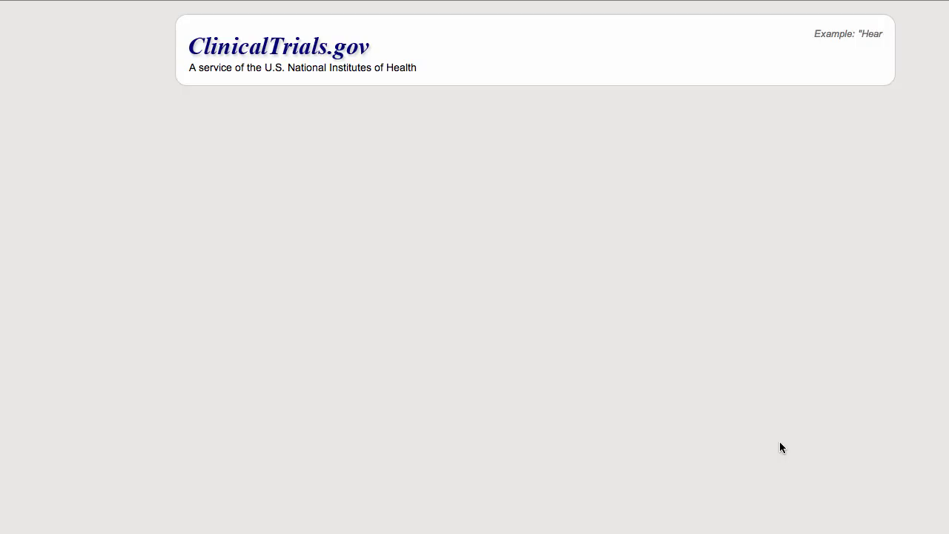
pyautogui.scroll(-4, 881, 300)
pyautogui.scroll(-2, 882, 301)
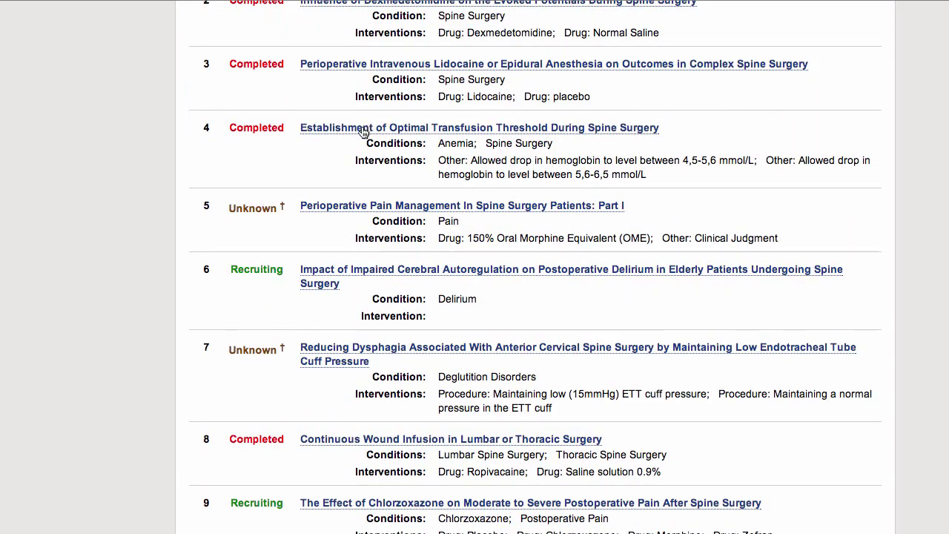
pyautogui.click(452, 129)
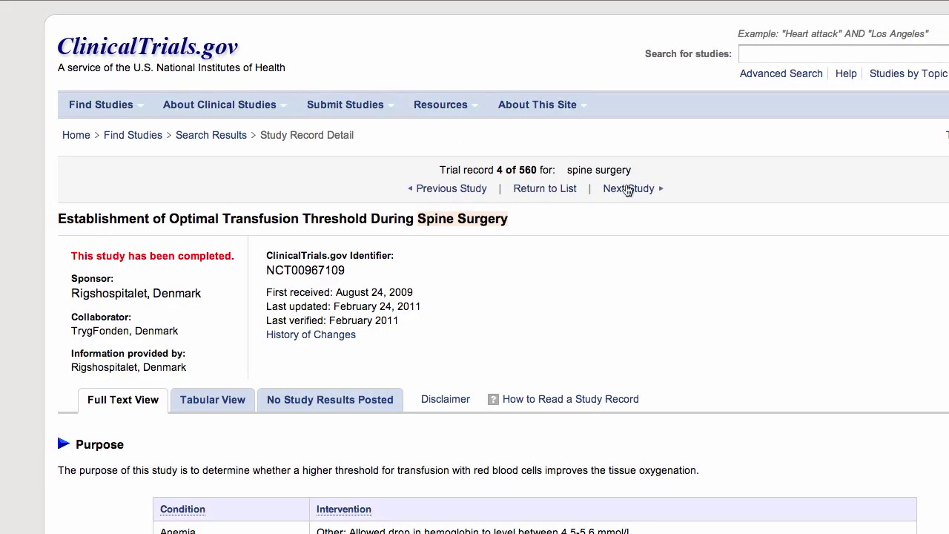
# Look over the transfusion threshold study's record, including its purpose, condition, intervention and study design
pyautogui.scroll(-5, 670, 210)
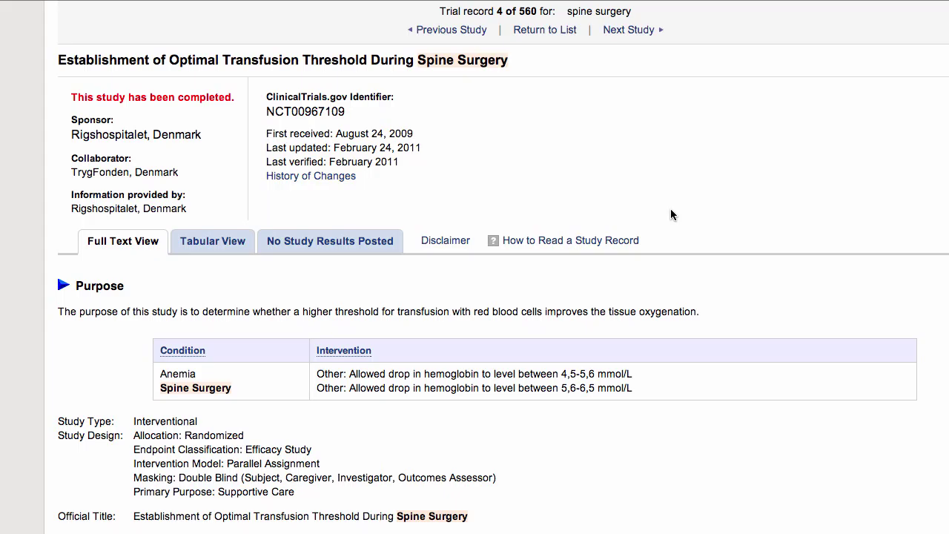
pyautogui.scroll(5, 670, 214)
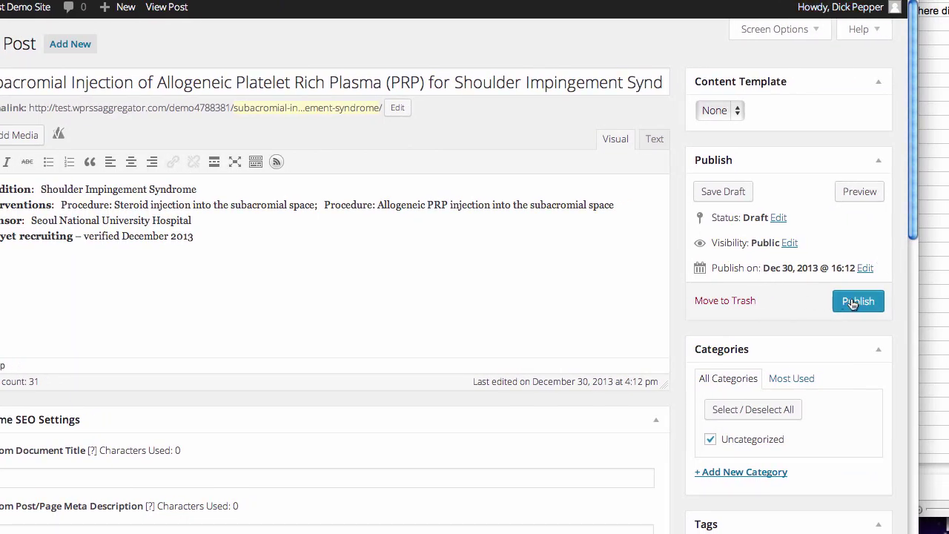
# In WordPress, publish the draft on subacromial PRP injection for shoulder impingement syndrome and view it on the demo site's front page
pyautogui.click(881, 300)
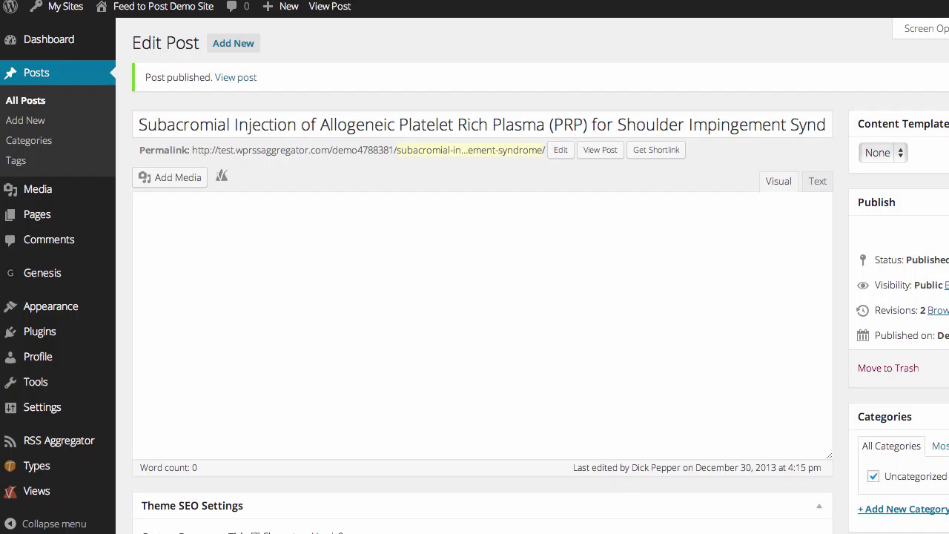
pyautogui.moveTo(149, 8)
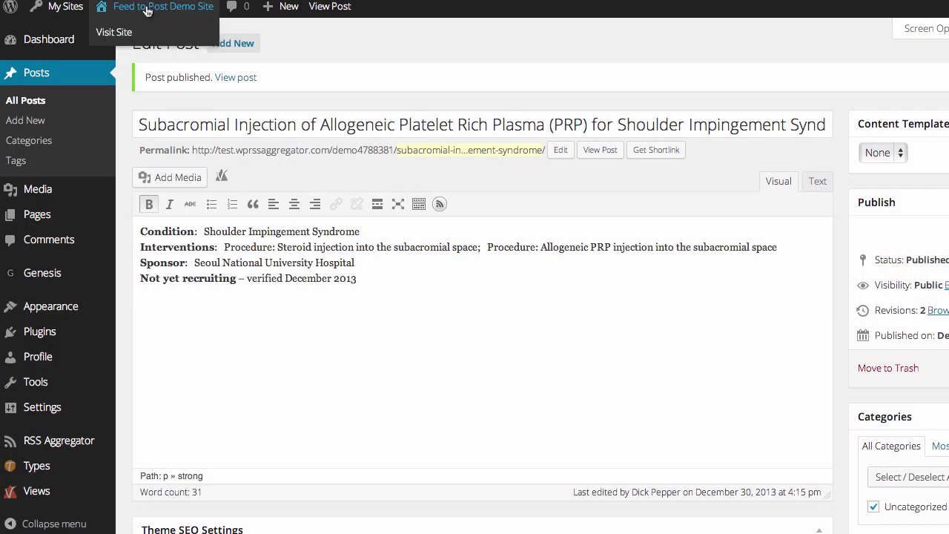
pyautogui.click(113, 32)
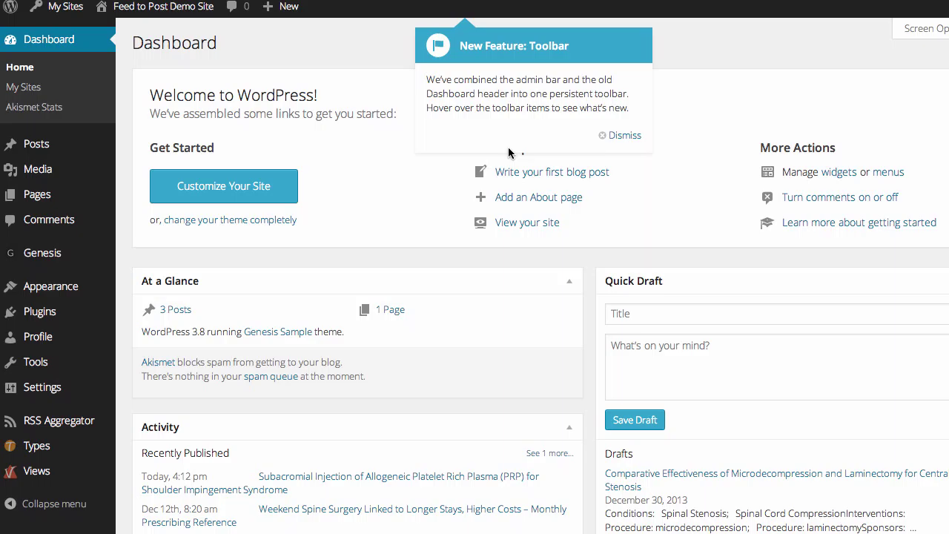
pyautogui.click(155, 10)
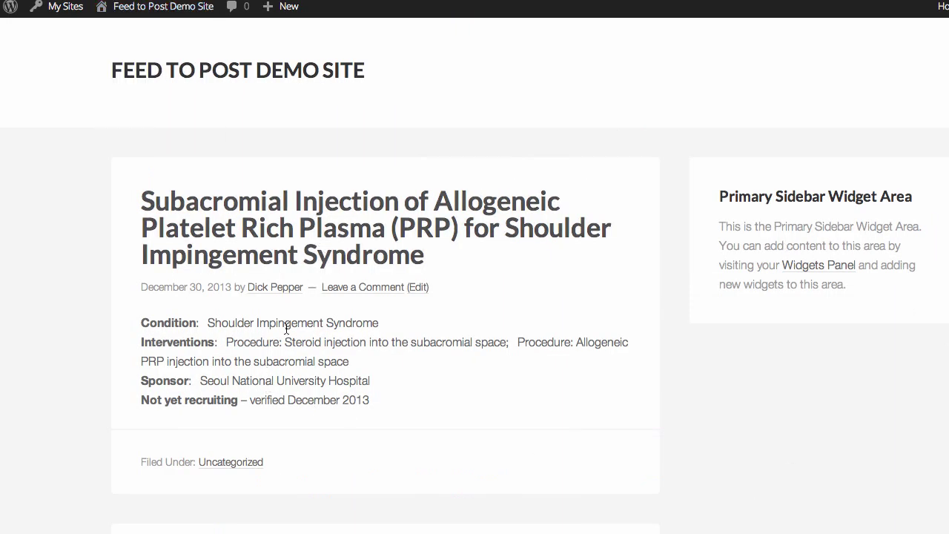
pyautogui.click(400, 263)
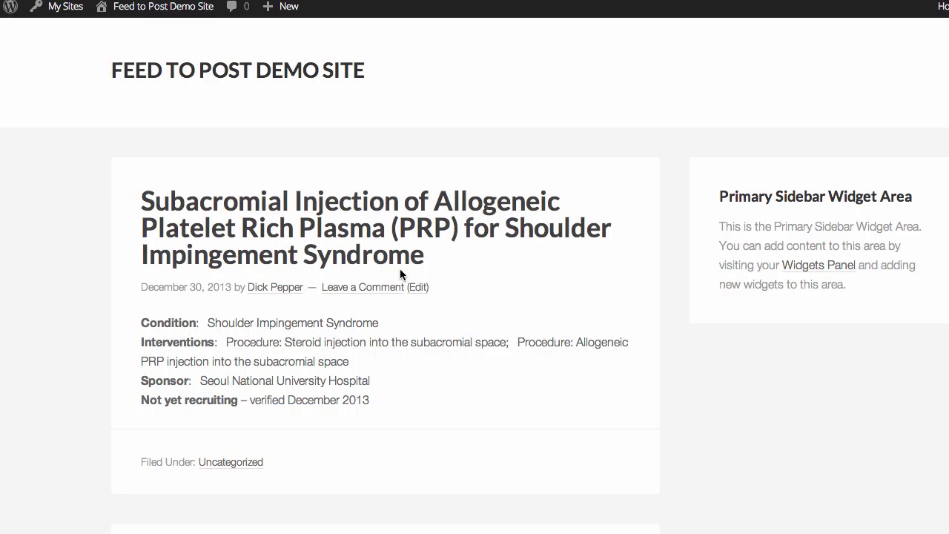